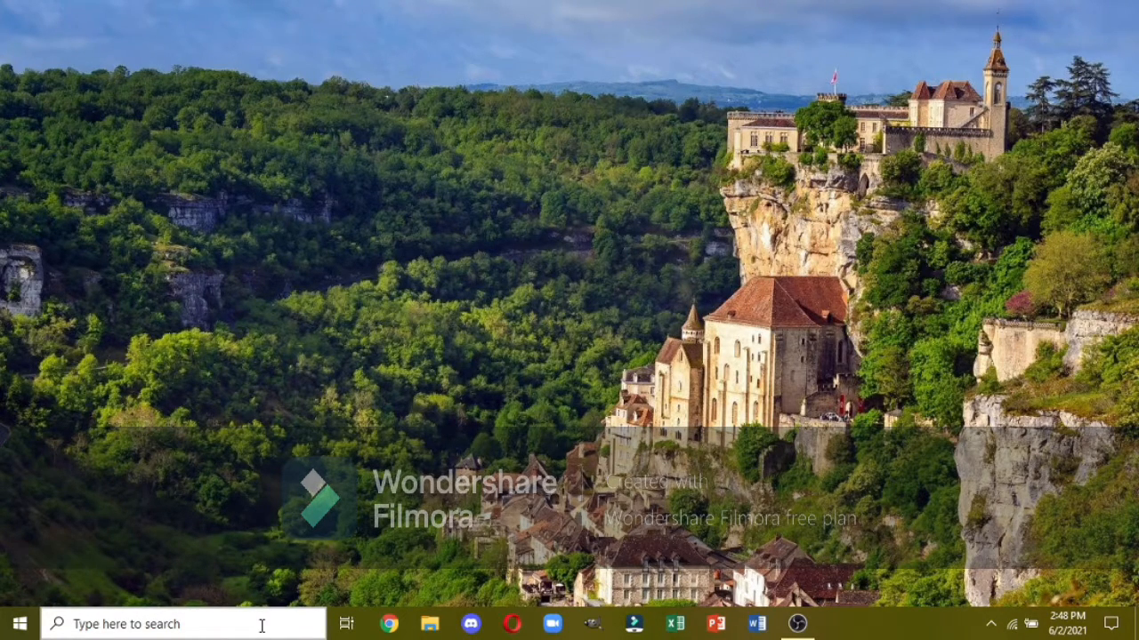
# Search Windows for "crea" and open Create and format hard disk partitions
pyautogui.click(262, 626)
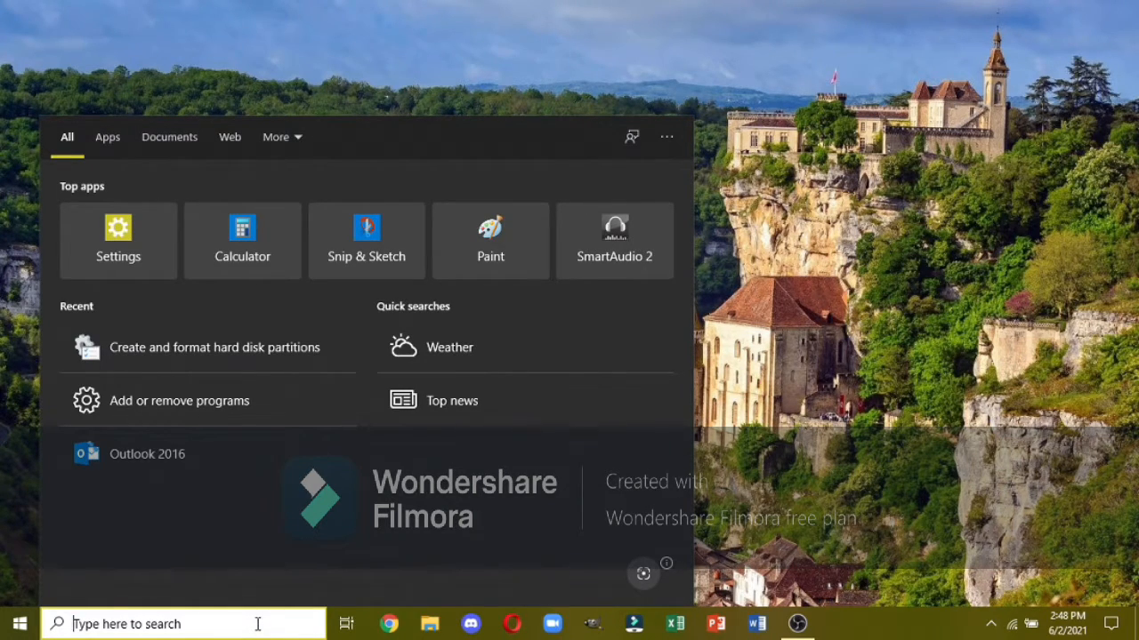
pyautogui.write('crea')
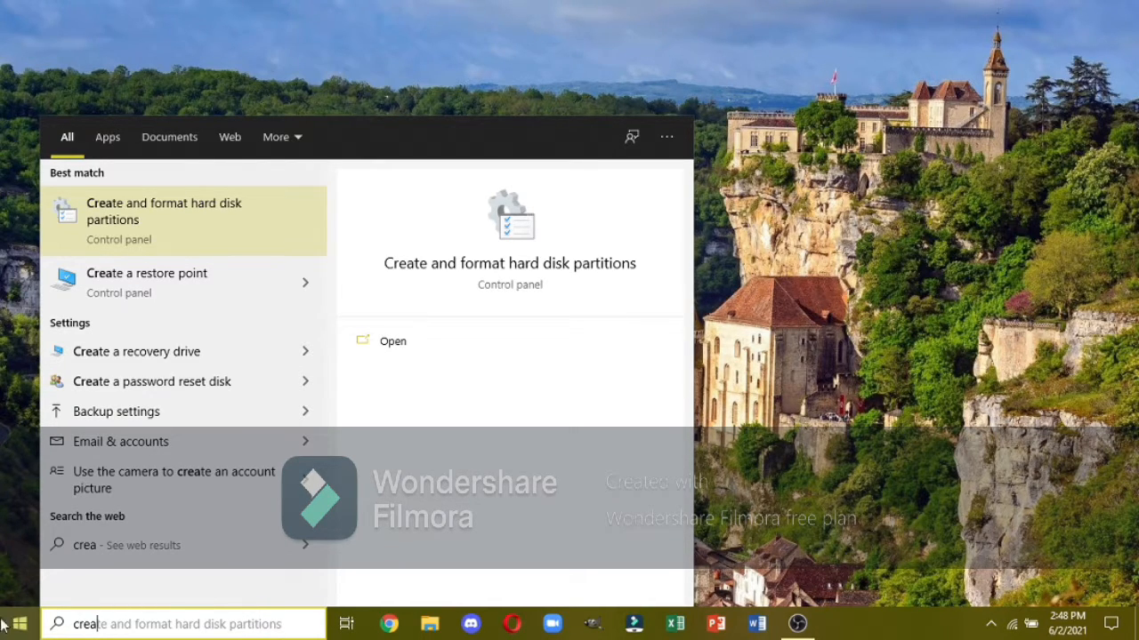
pyautogui.click(169, 215)
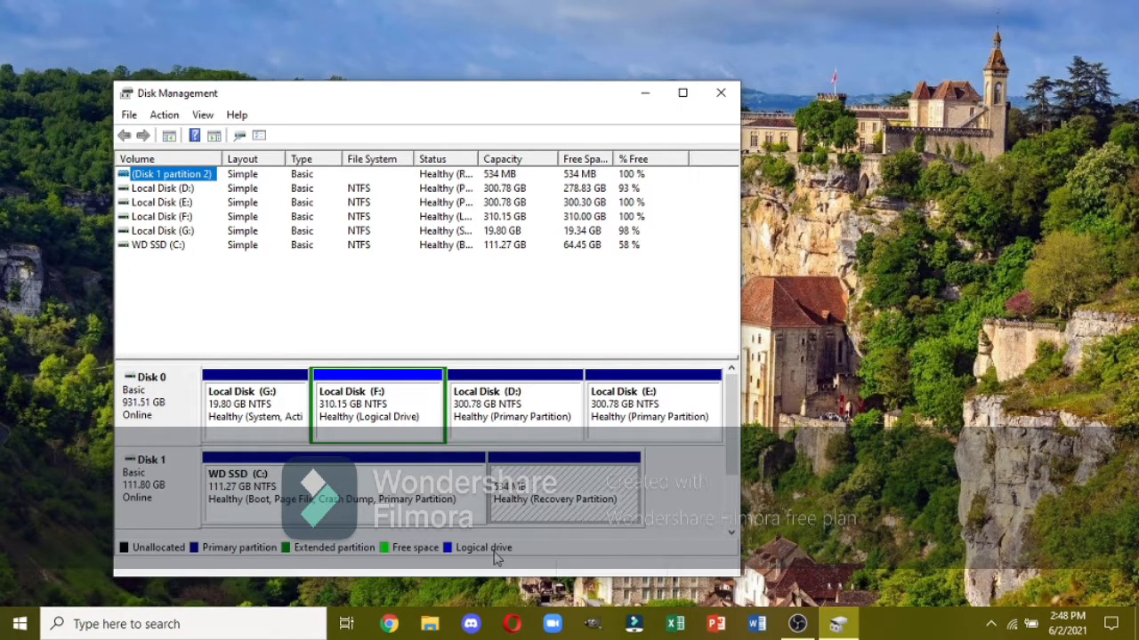
# View the computer's drives under This PC in File Explorer and return to Disk Management
pyautogui.click(428, 624)
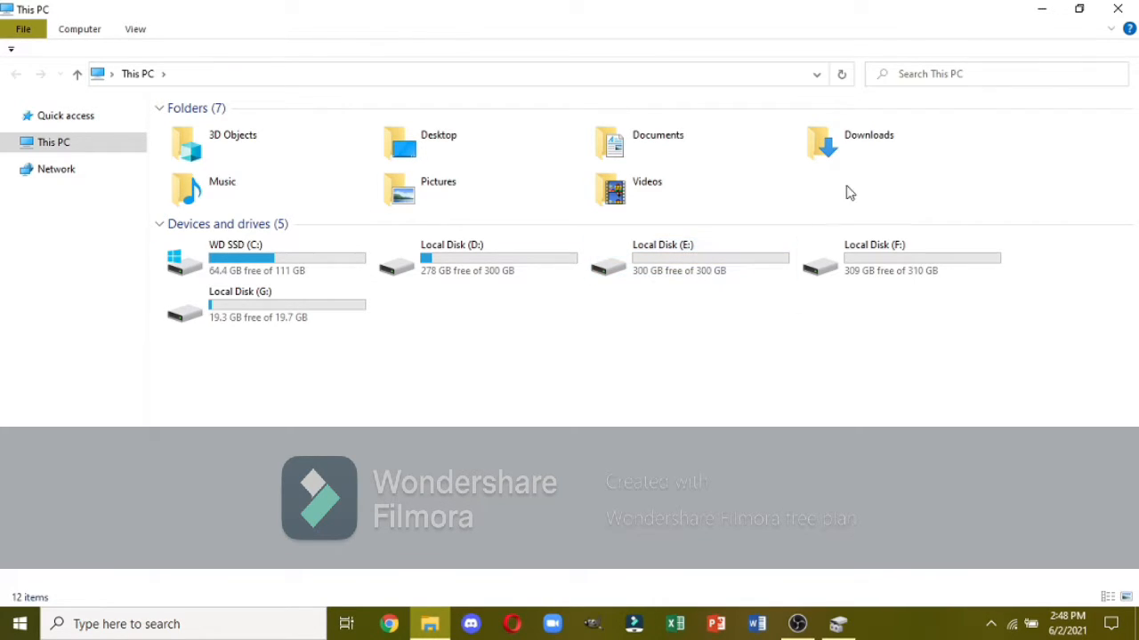
pyautogui.click(1123, 10)
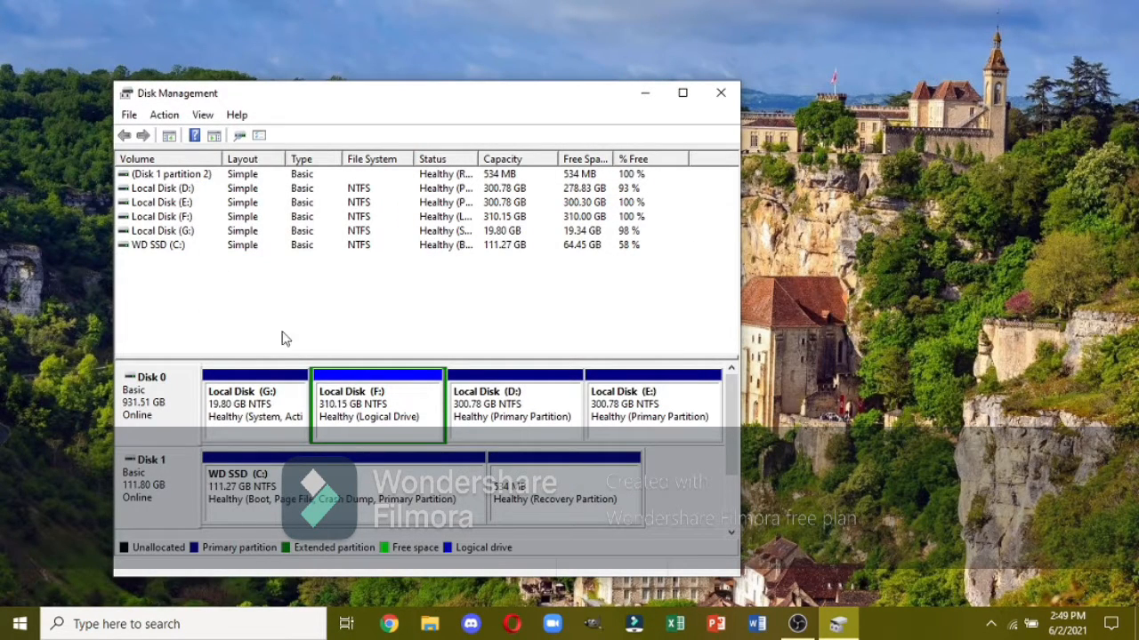
pyautogui.click(429, 624)
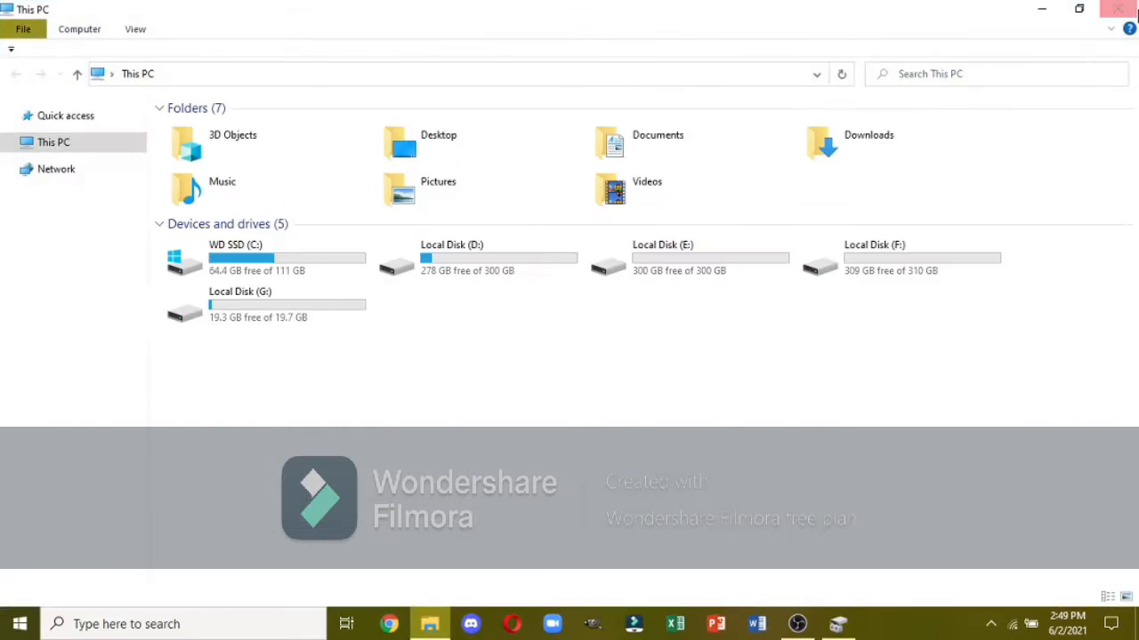
pyautogui.click(1133, 7)
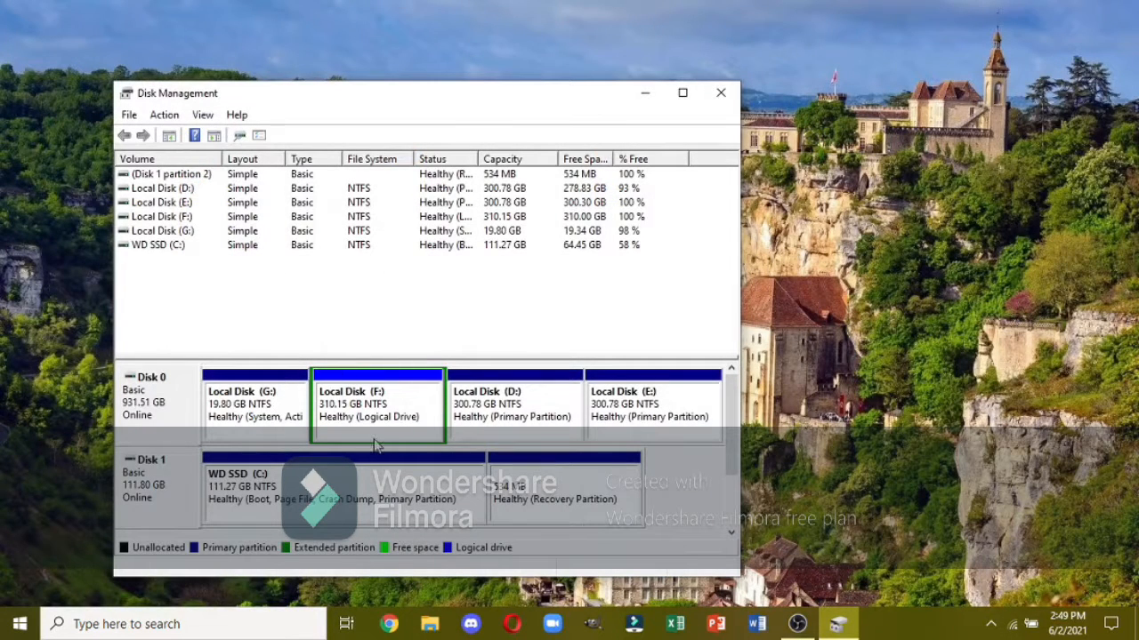
# Shrink Local Disk (E:) on Disk 0 by 304878 MB
pyautogui.rightClick(660, 407)
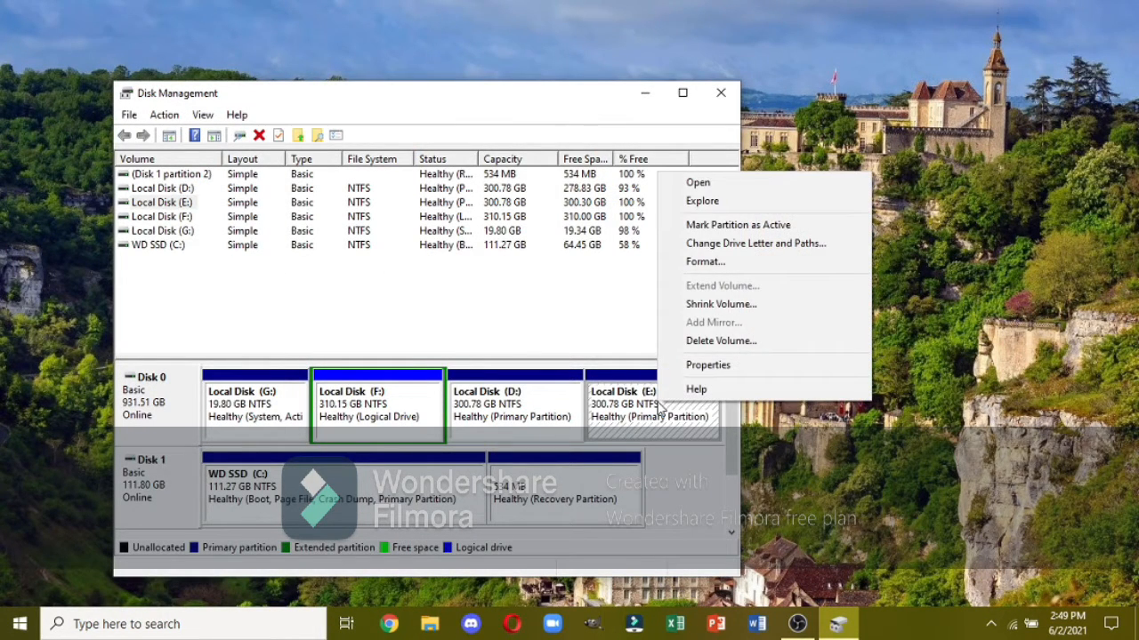
pyautogui.click(753, 305)
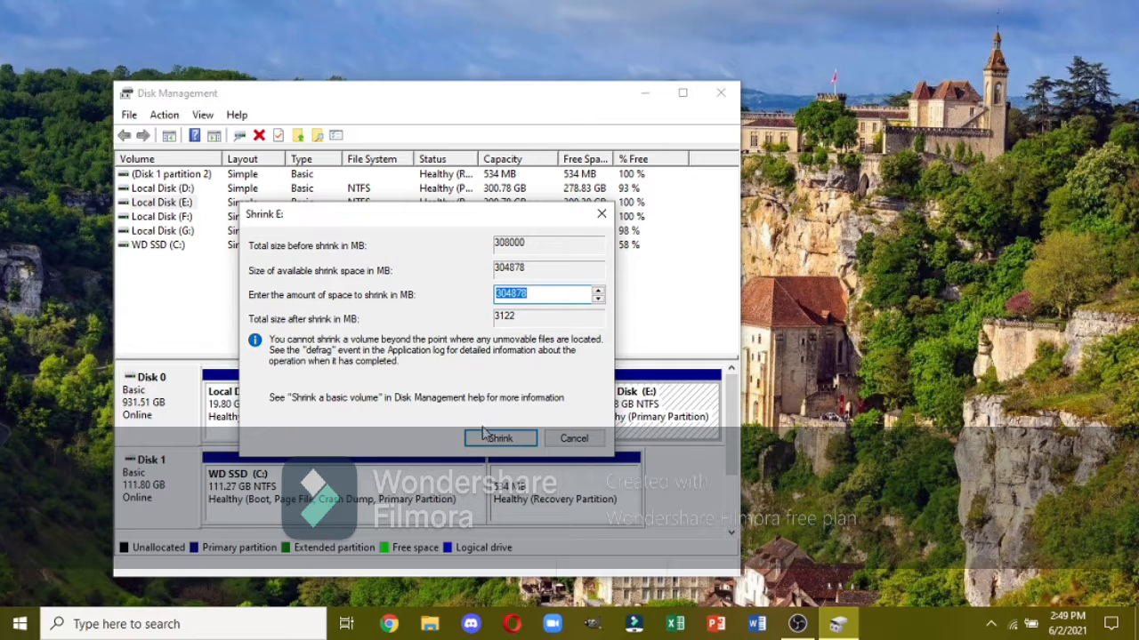
pyautogui.click(547, 296)
pyautogui.moveTo(518, 299); pyautogui.dragTo(488, 300)
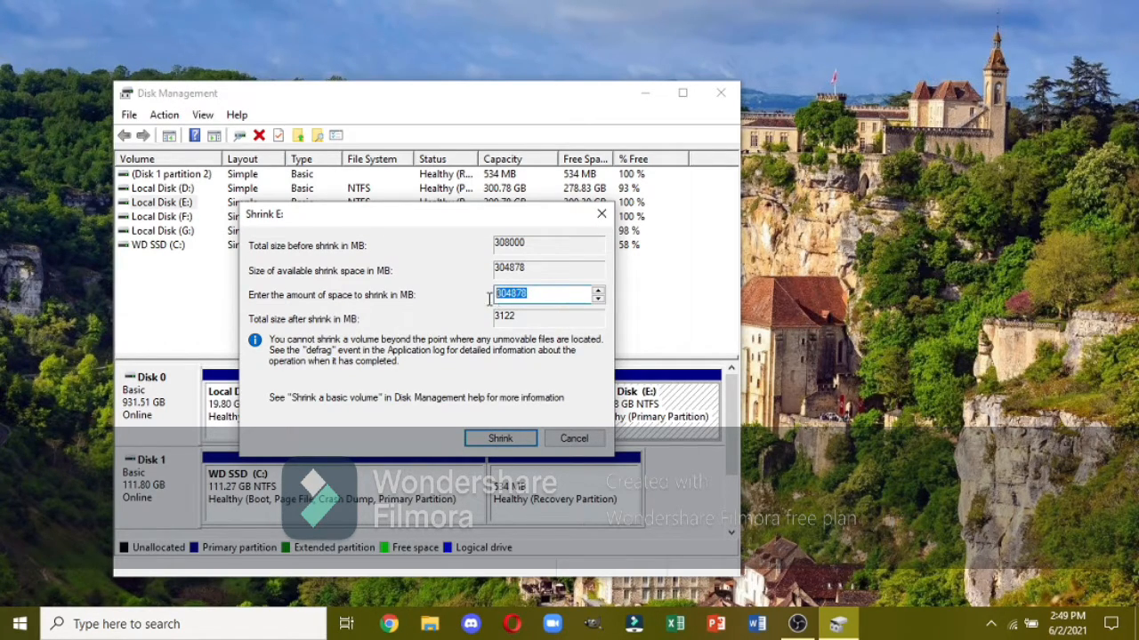
pyautogui.click(498, 440)
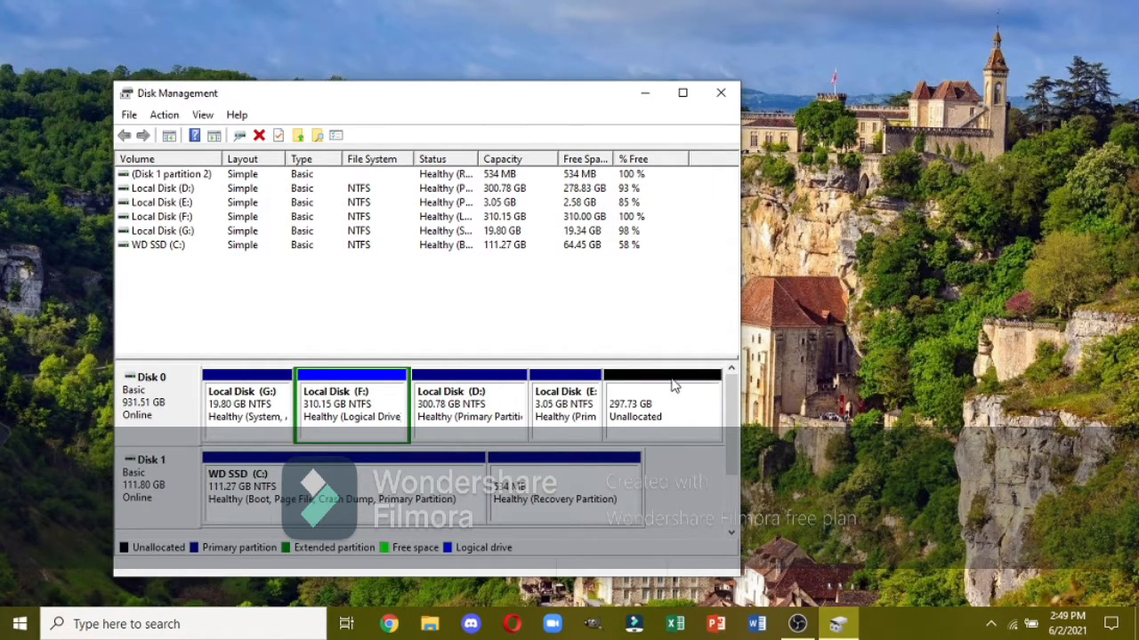
# Start a new simple volume in Disk 0's unallocated space and accept a size of 304878 MB
pyautogui.rightClick(667, 407)
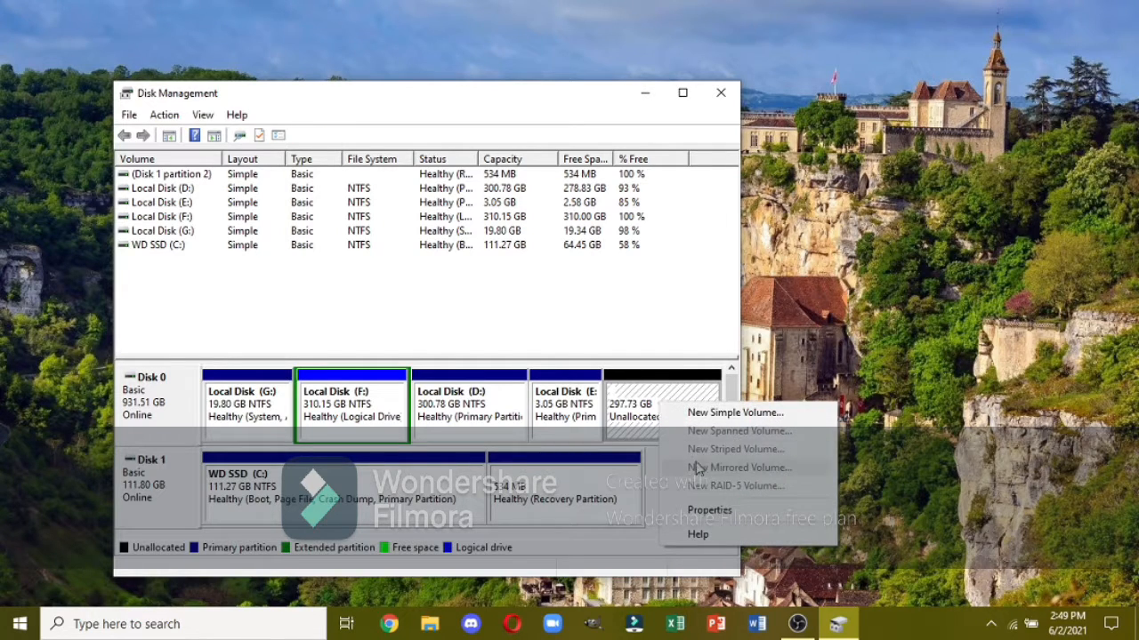
pyautogui.click(620, 348)
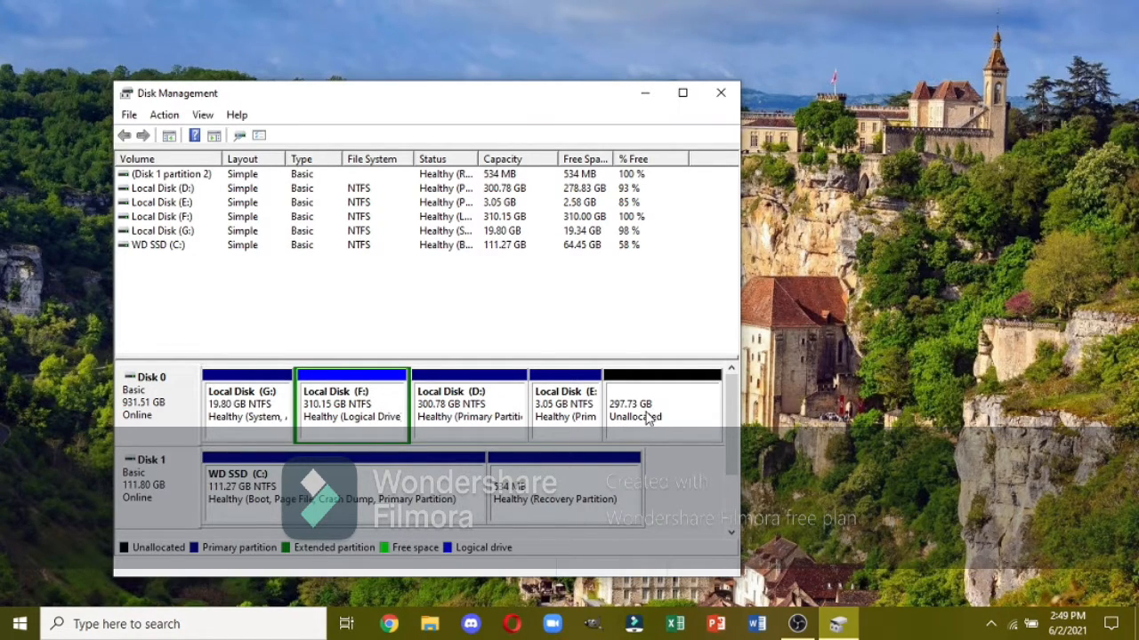
pyautogui.rightClick(648, 419)
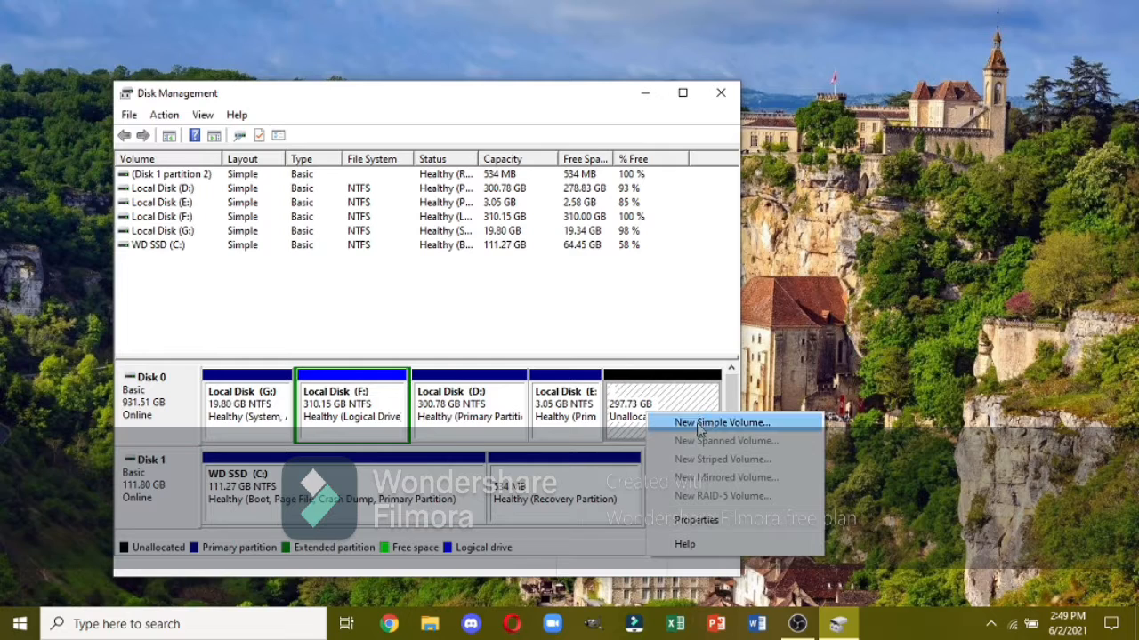
pyautogui.click(748, 424)
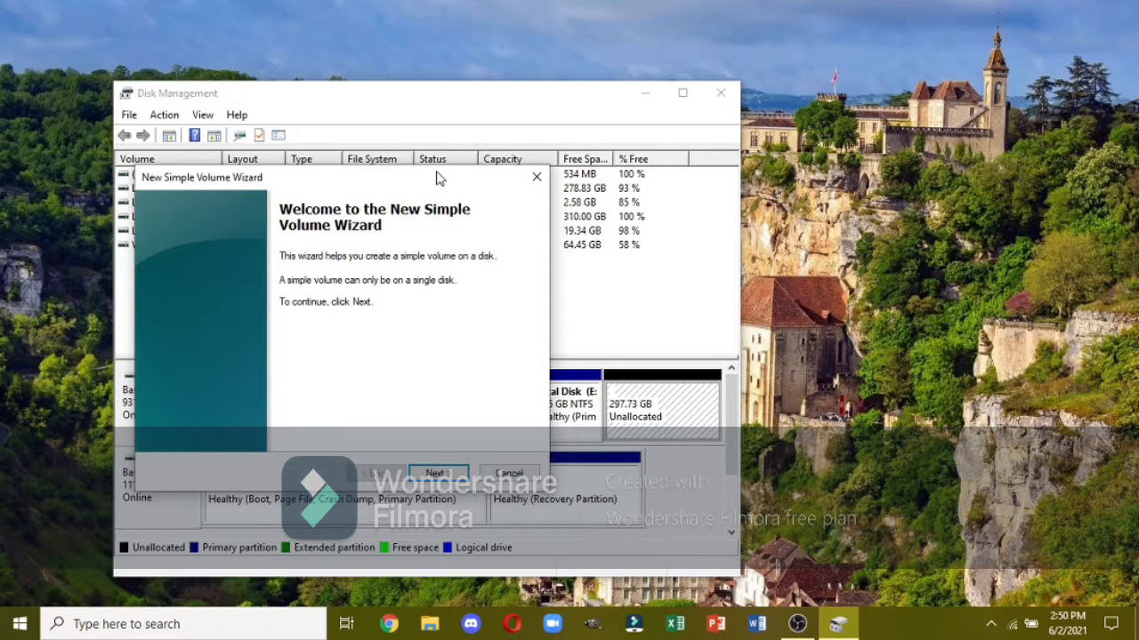
pyautogui.moveTo(437, 178); pyautogui.dragTo(531, 101)
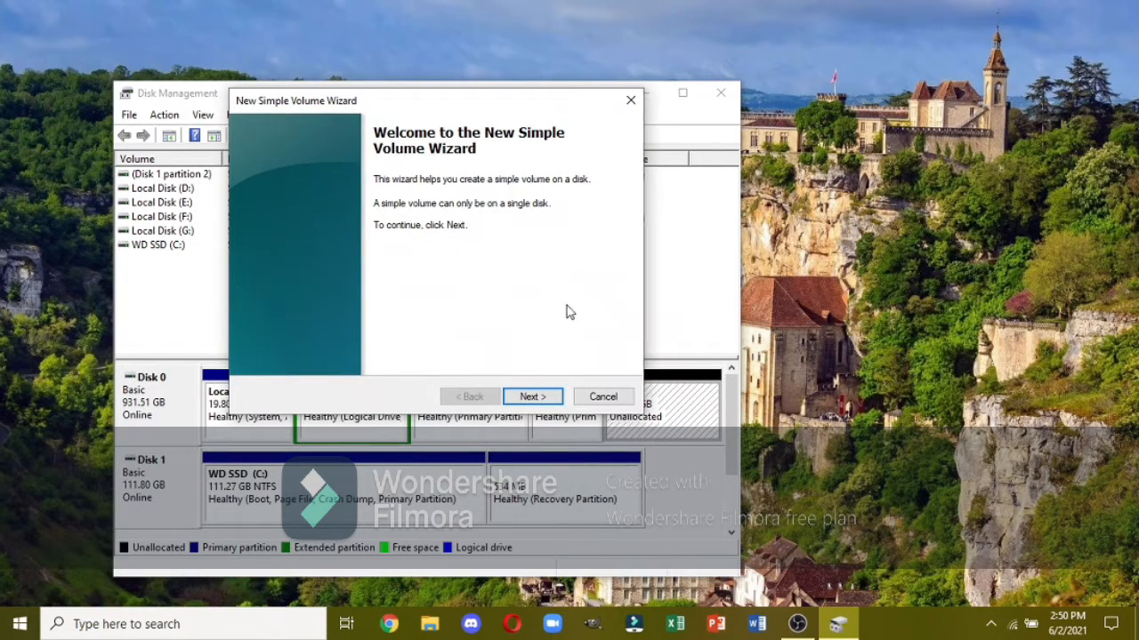
pyautogui.click(532, 398)
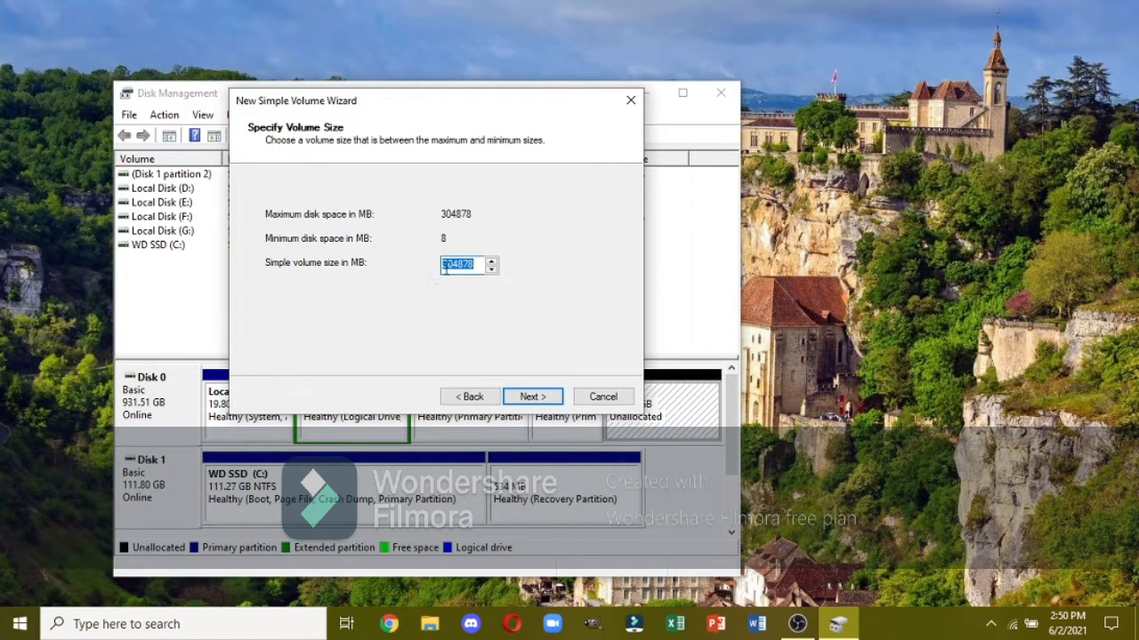
pyautogui.click(476, 264)
pyautogui.click(532, 398)
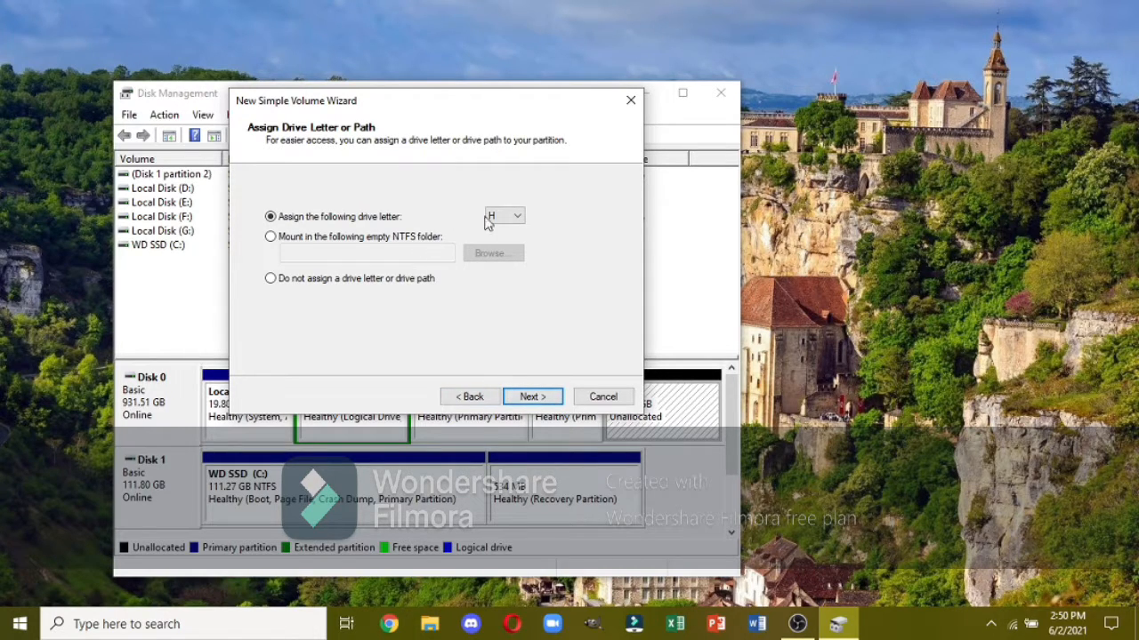
# Assign drive letter H to the new volume and proceed to its format settings
pyautogui.click(512, 220)
pyautogui.click(513, 223)
pyautogui.click(518, 222)
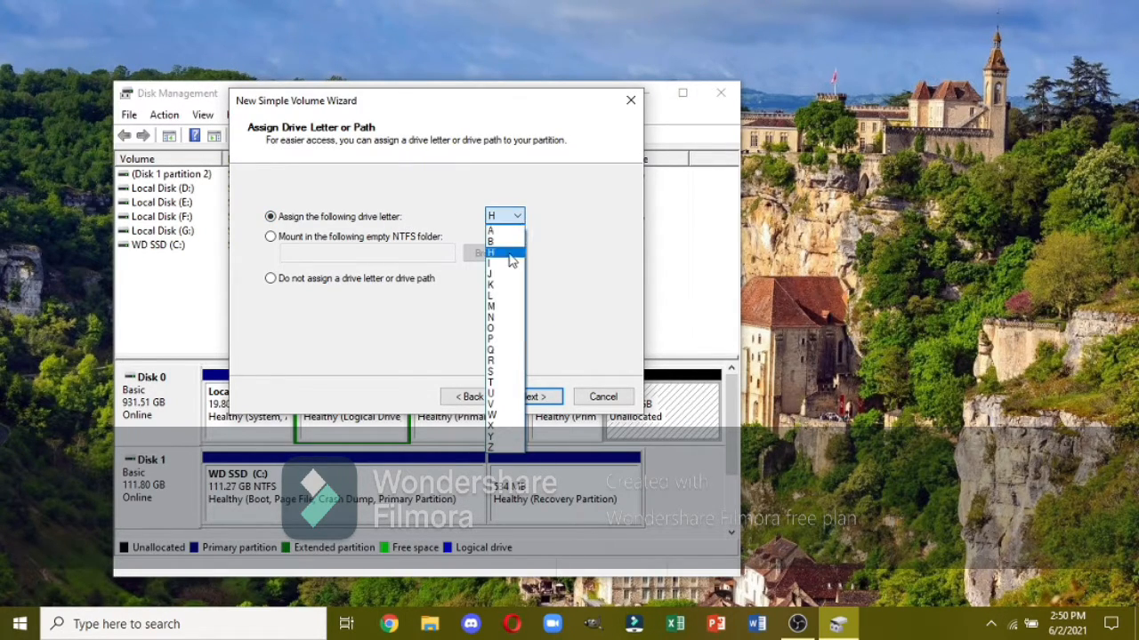
pyautogui.click(509, 255)
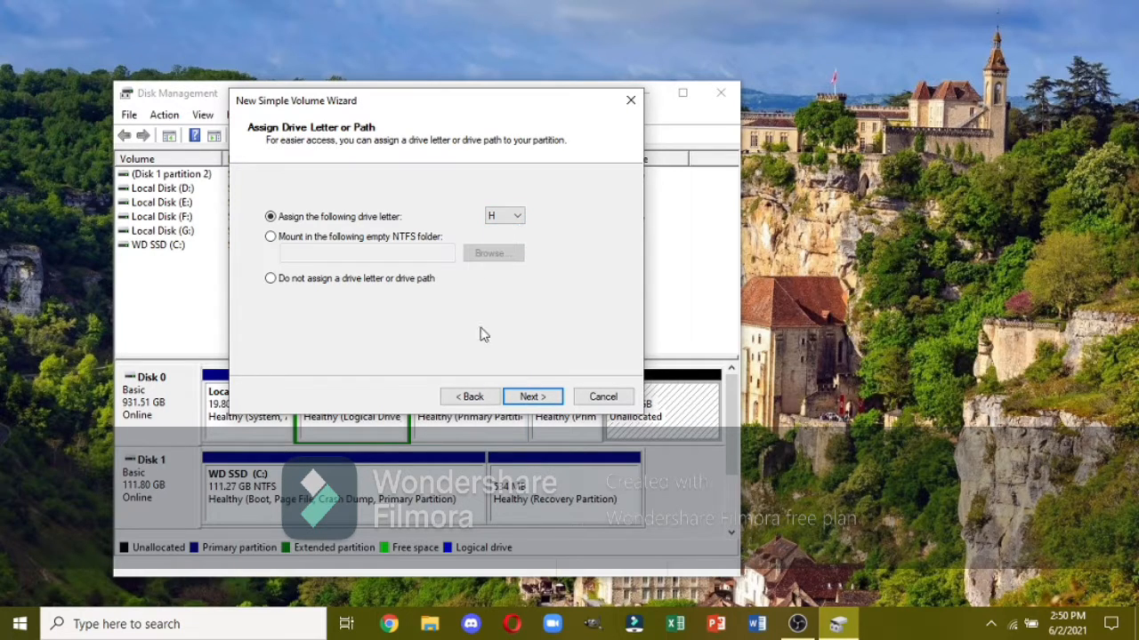
pyautogui.click(530, 397)
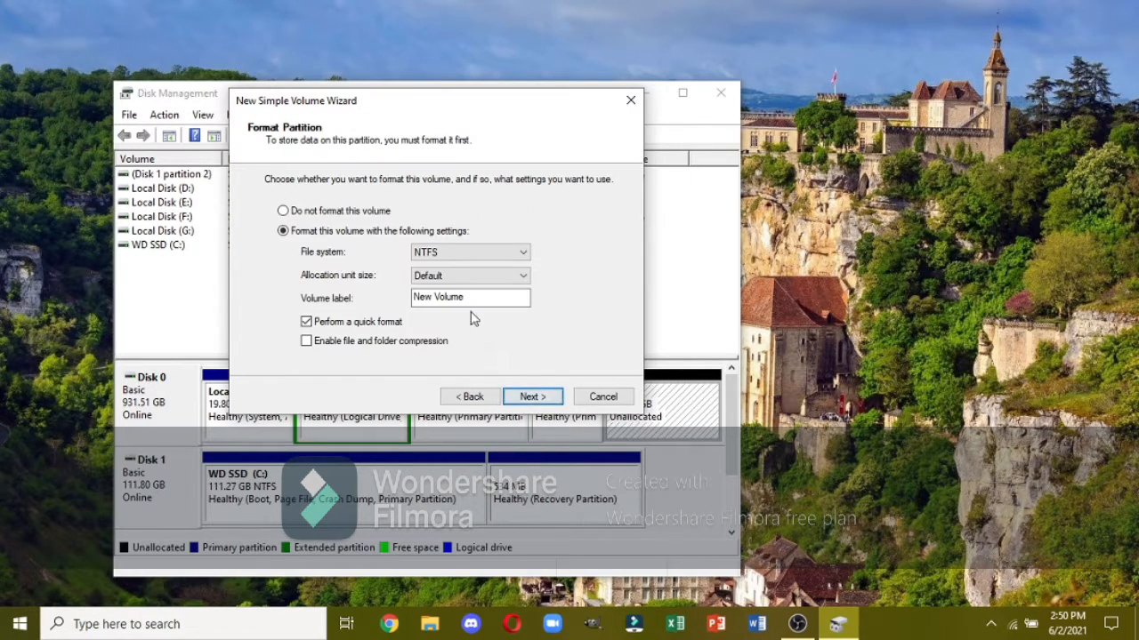
# Label the volume Local Disk, keep NTFS with quick format, and try to create it
pyautogui.click(519, 300)
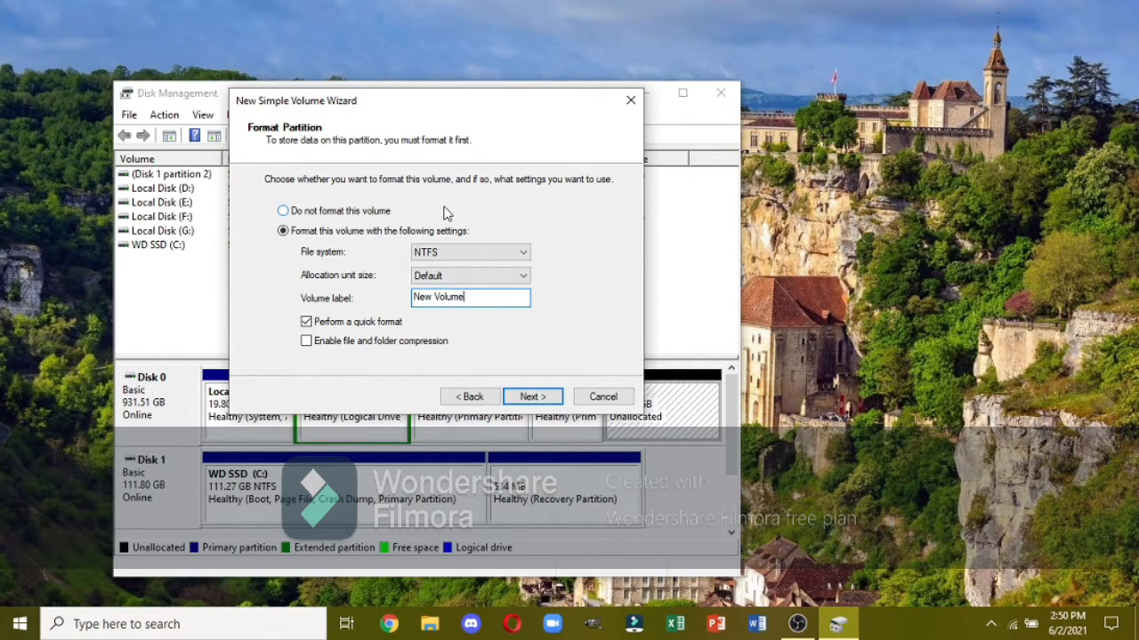
pyautogui.press('BackSpace')
pyautogui.press('BackSpace')
pyautogui.press('BackSpace')
pyautogui.press('BackSpace')
pyautogui.press('BackSpace')
pyautogui.press('BackSpace')
pyautogui.press('BackSpace')
pyautogui.press('BackSpace')
pyautogui.press('BackSpace')
pyautogui.click(534, 397)
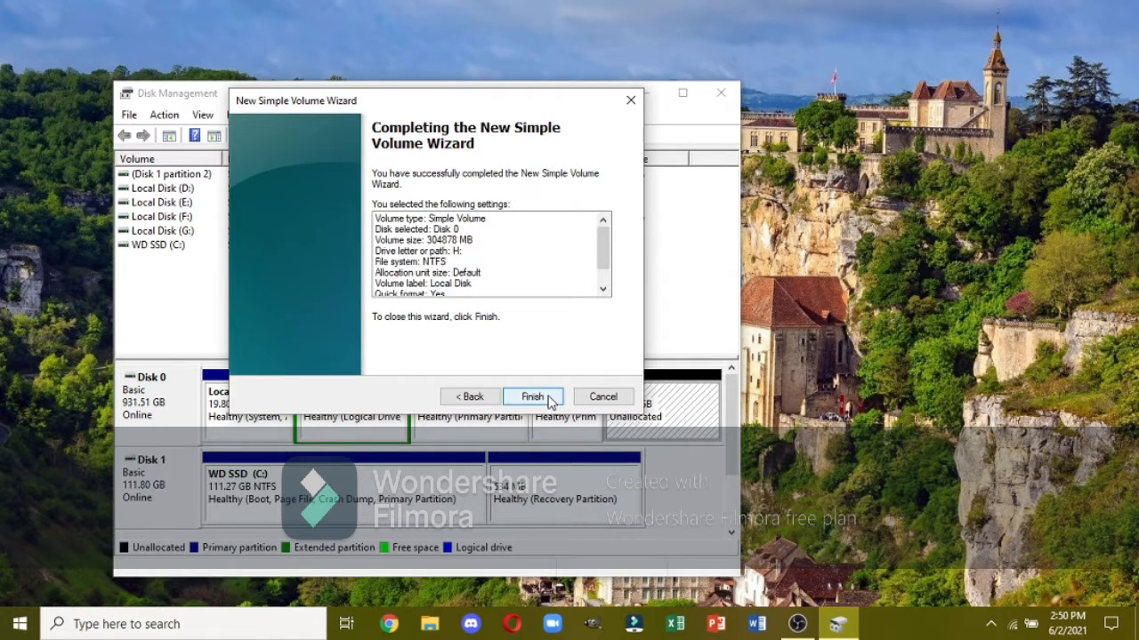
pyautogui.click(551, 399)
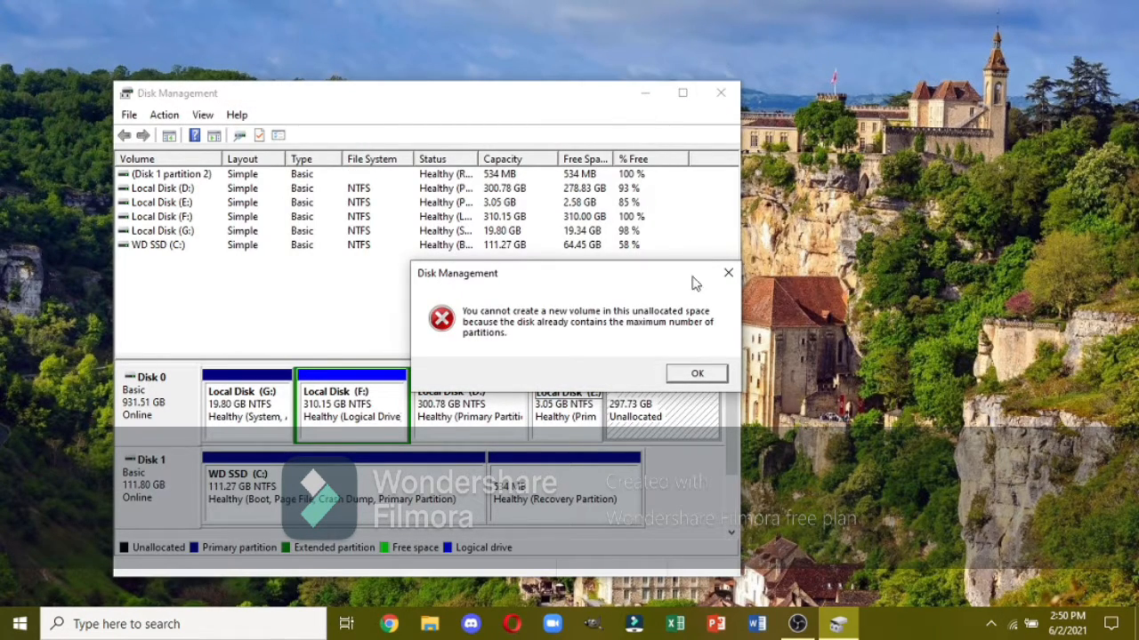
pyautogui.click(715, 375)
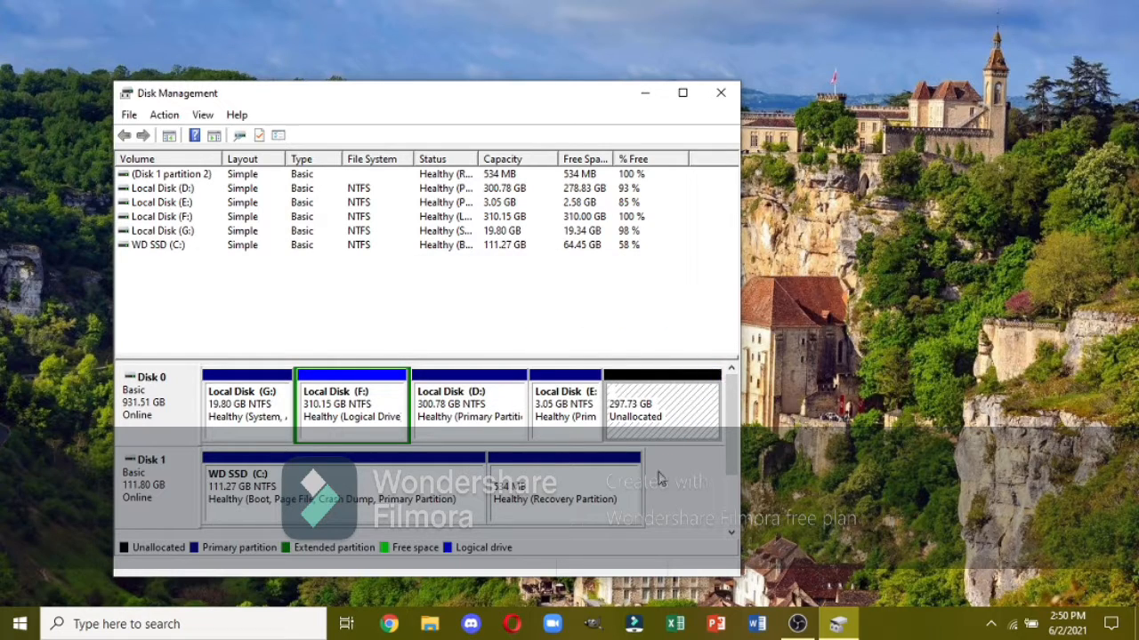
# Check in File Explorer which drives are listed under This PC
pyautogui.click(430, 624)
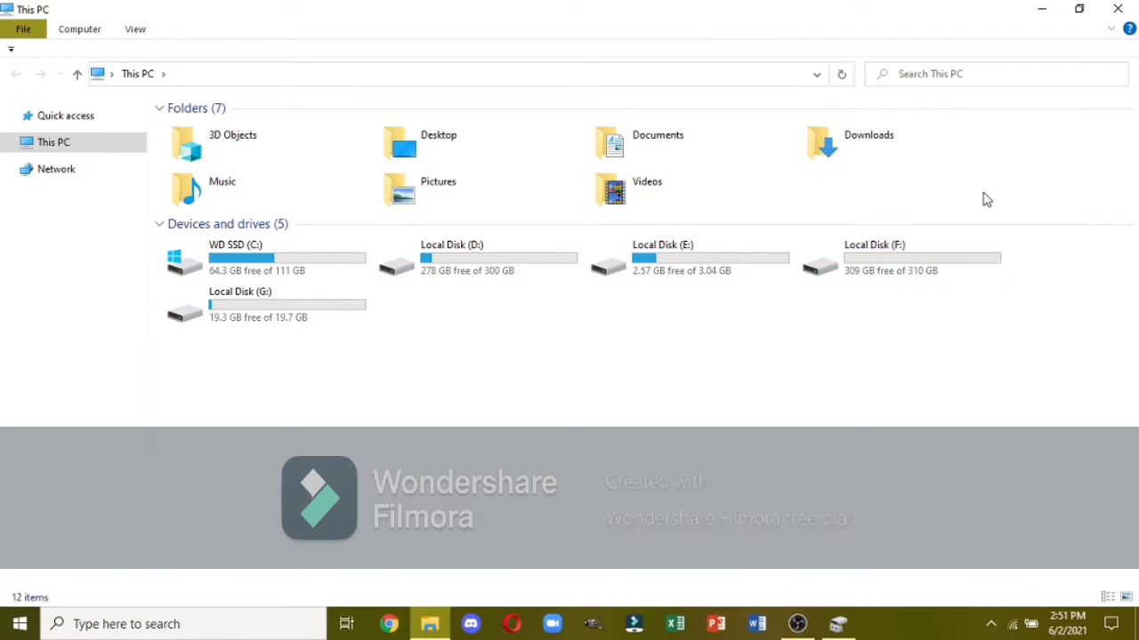
pyautogui.click(1131, 7)
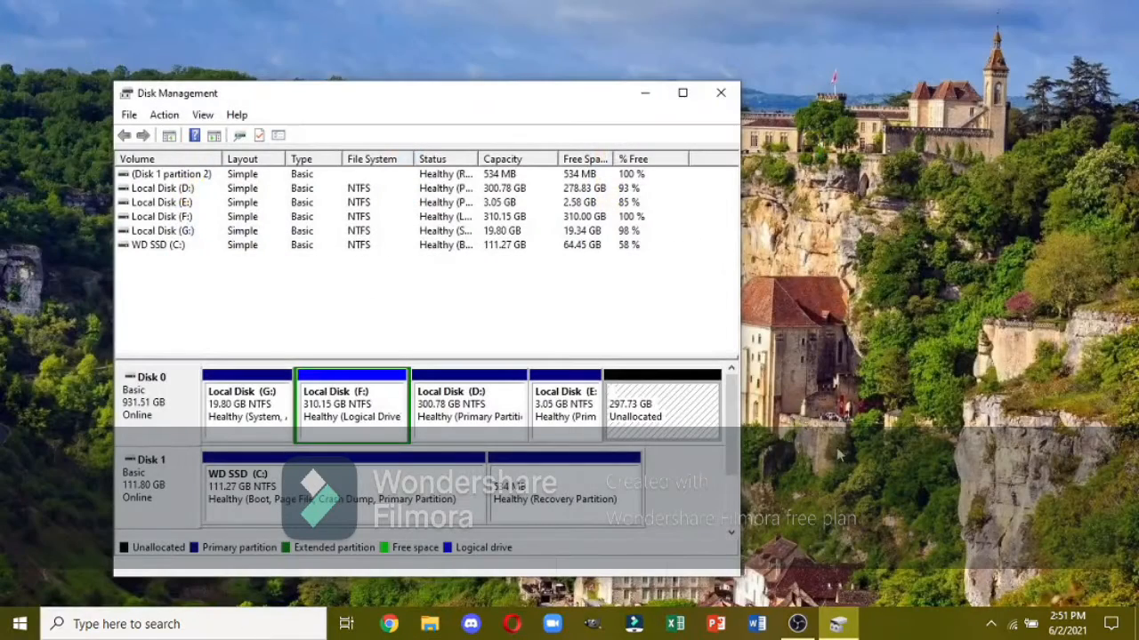
# Try again to create a 304878 MB simple volume in the unallocated space with drive letter I, NTFS and the label New Volume
pyautogui.rightClick(682, 426)
pyautogui.click(702, 434)
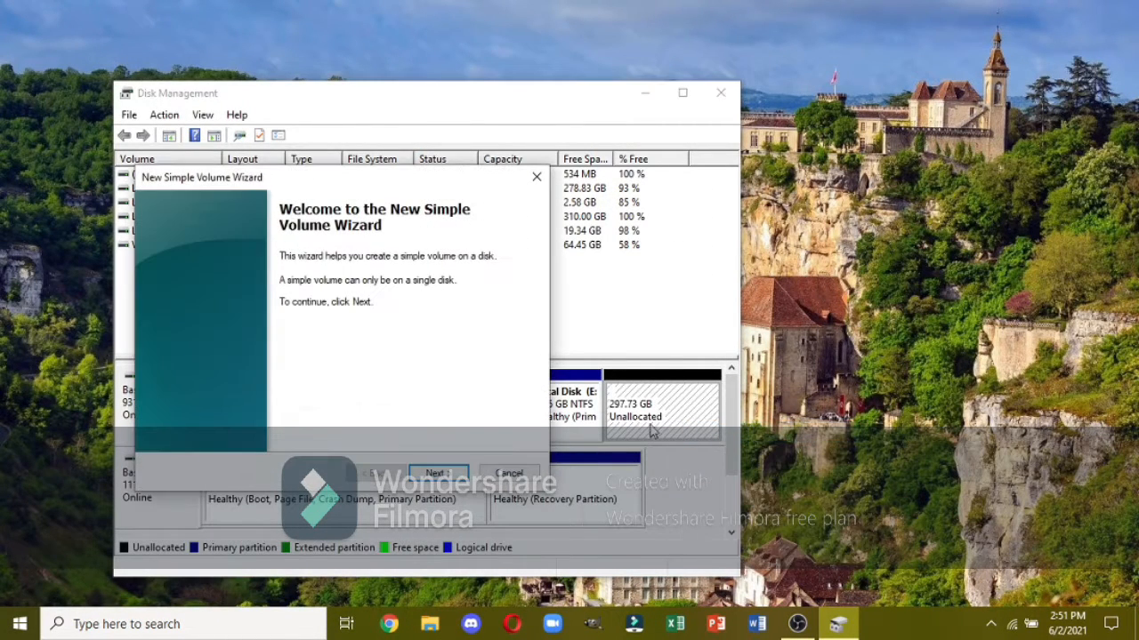
pyautogui.click(439, 480)
pyautogui.click(438, 480)
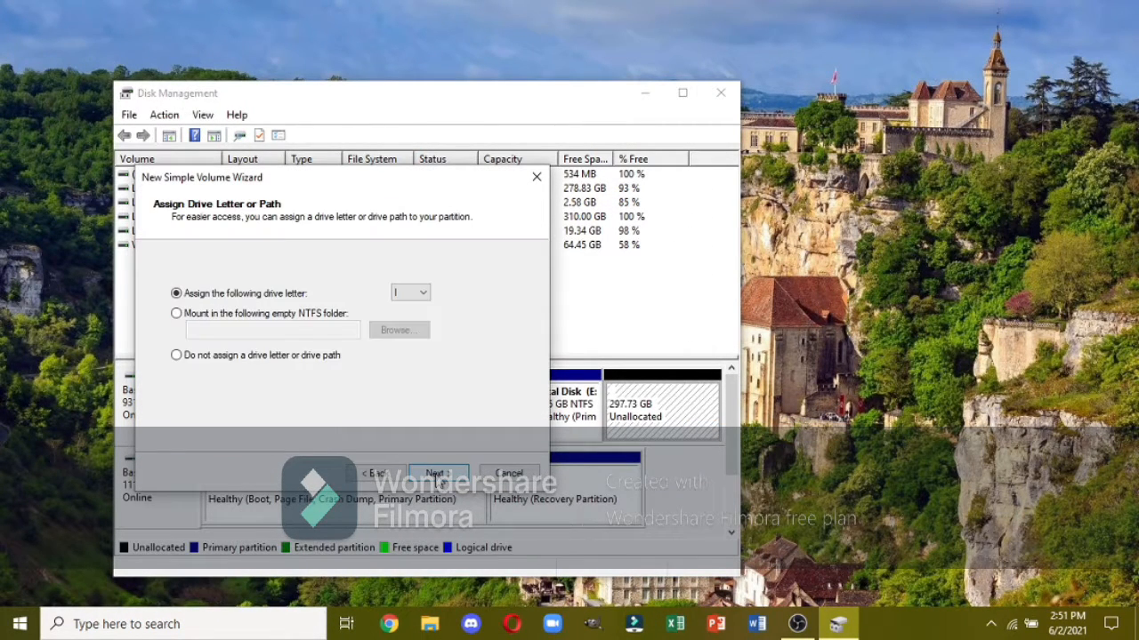
pyautogui.click(438, 480)
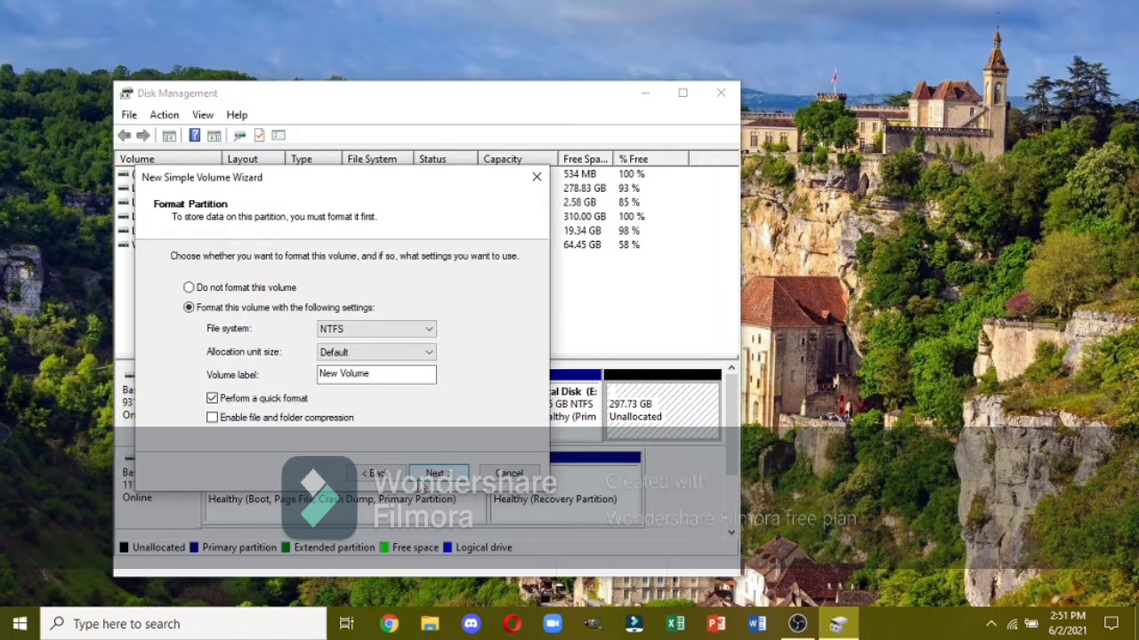
pyautogui.click(378, 474)
pyautogui.click(377, 475)
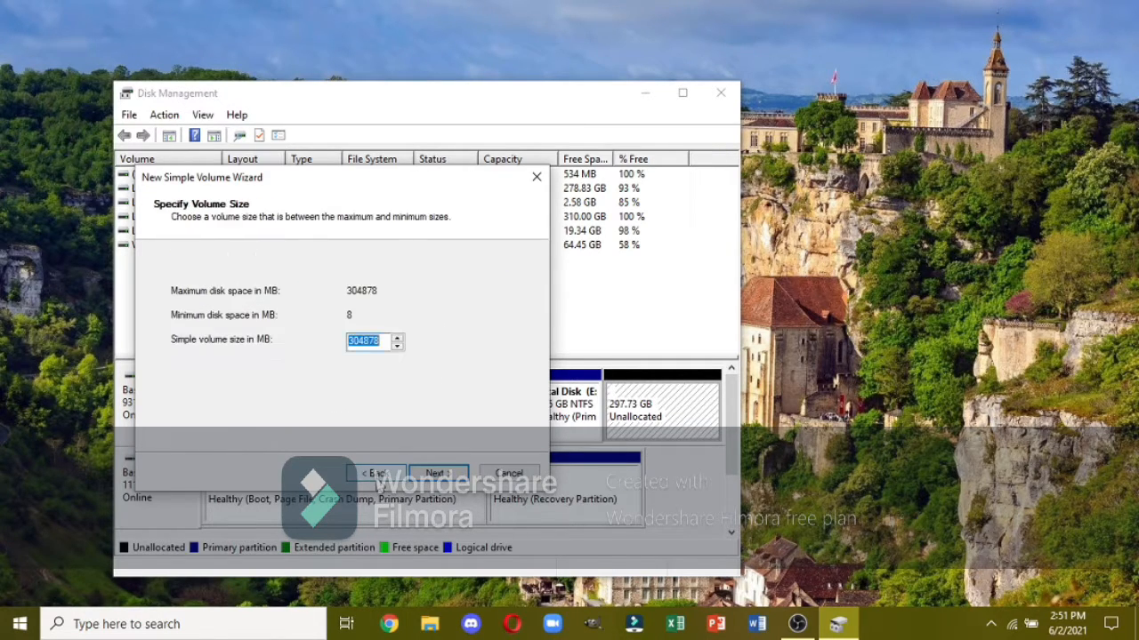
pyautogui.click(400, 478)
pyautogui.click(420, 477)
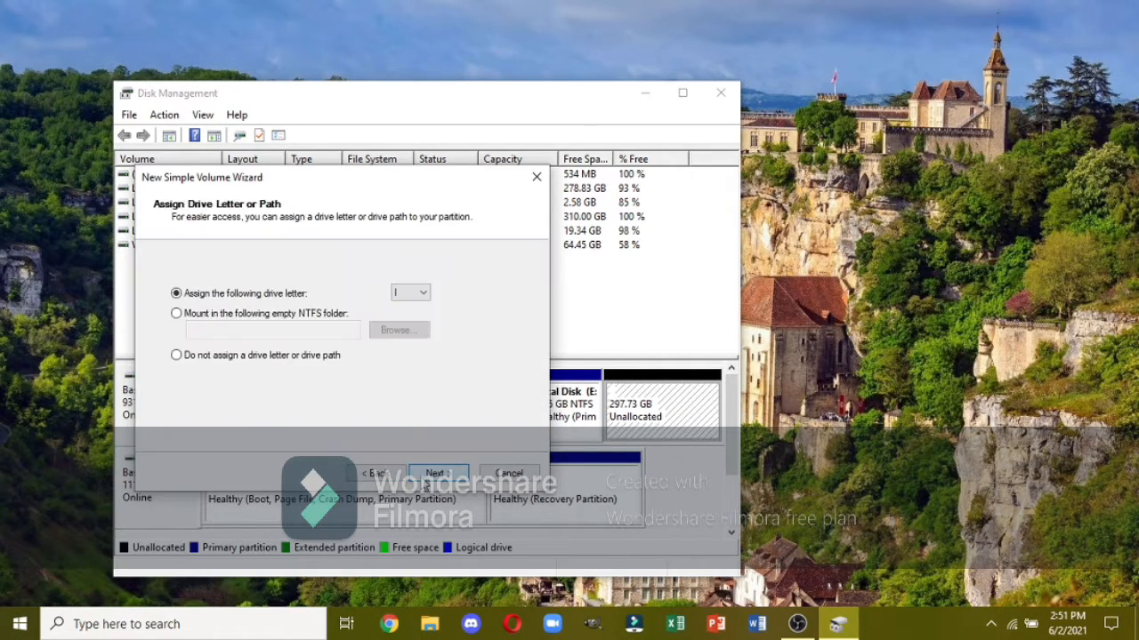
pyautogui.click(426, 485)
pyautogui.click(435, 473)
pyautogui.click(436, 473)
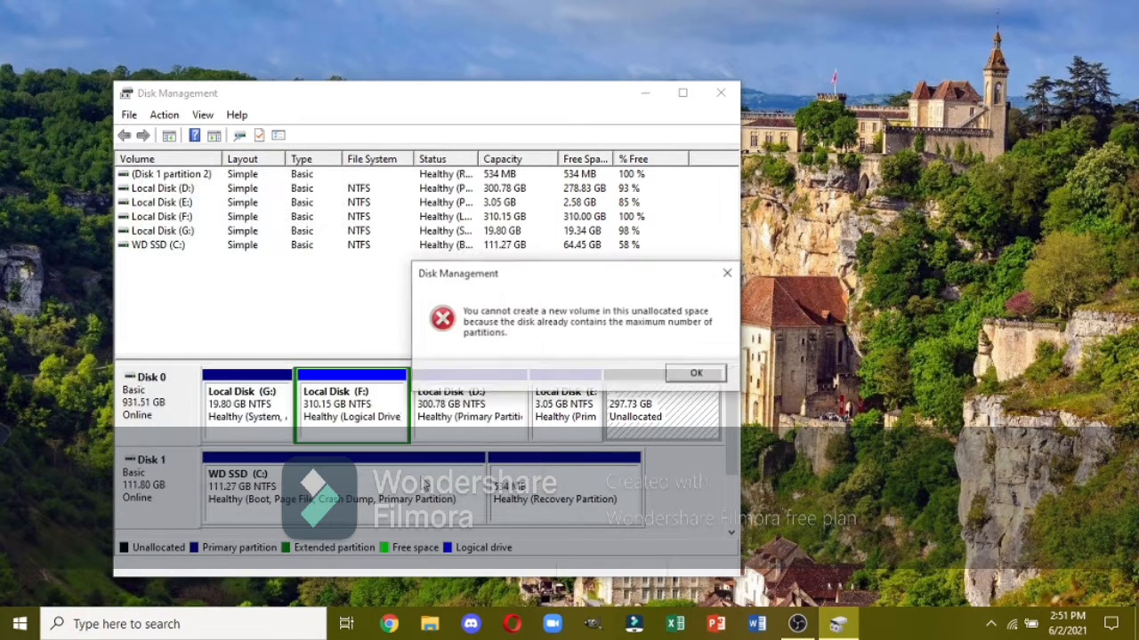
pyautogui.moveTo(561, 278); pyautogui.dragTo(569, 278)
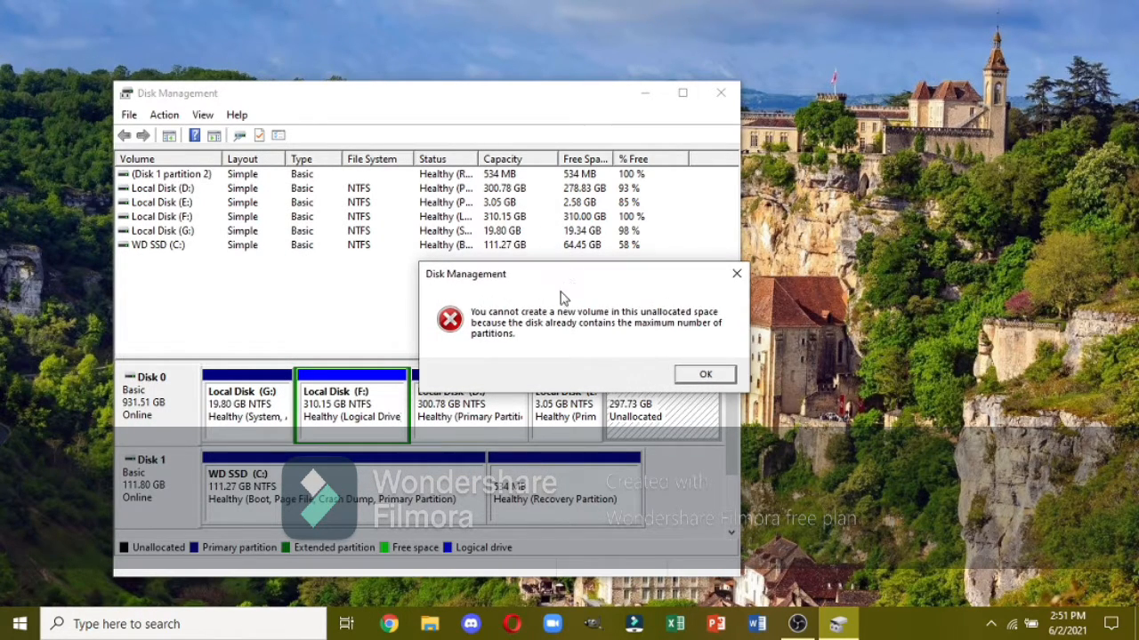
pyautogui.click(736, 274)
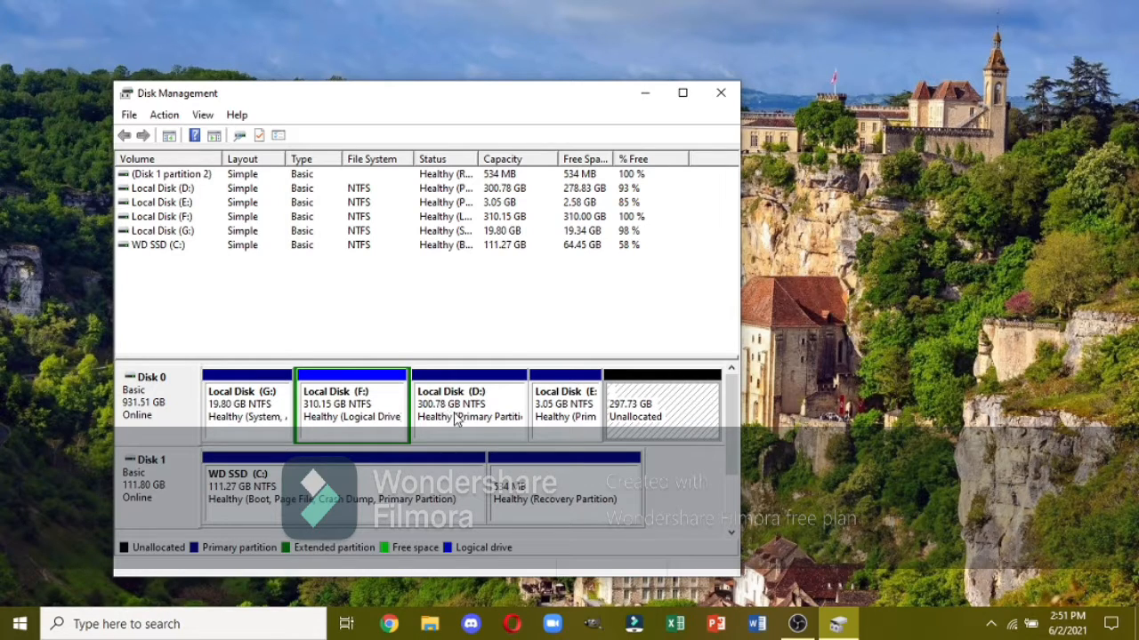
# Extend drive E: on Disk 0 with all 304878 MB of the unallocated space
pyautogui.rightClick(574, 404)
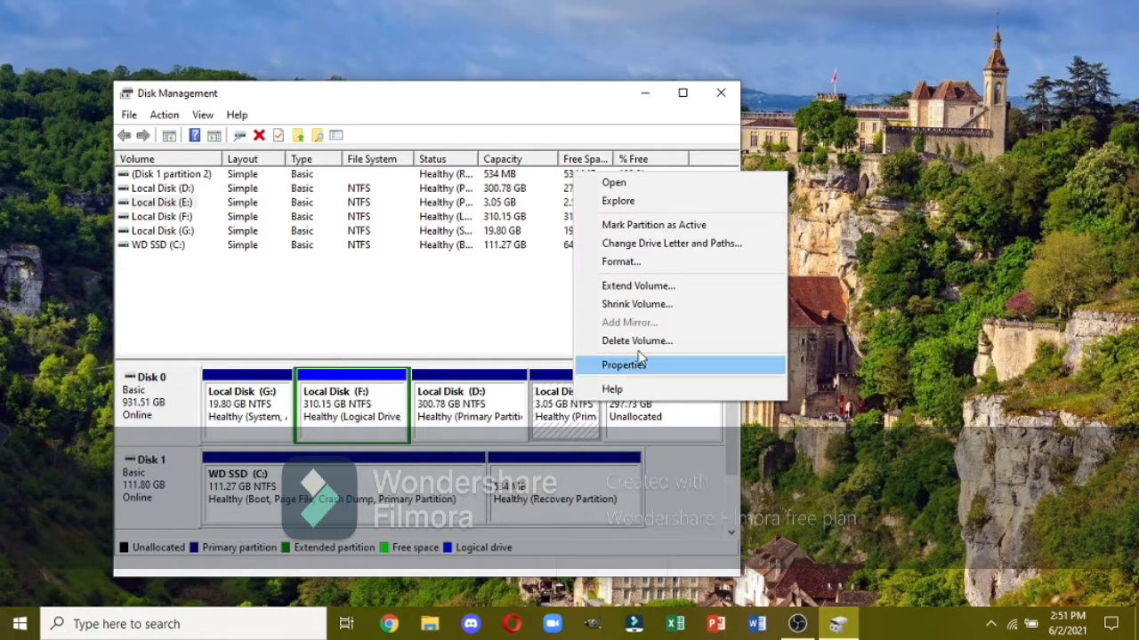
pyautogui.click(665, 287)
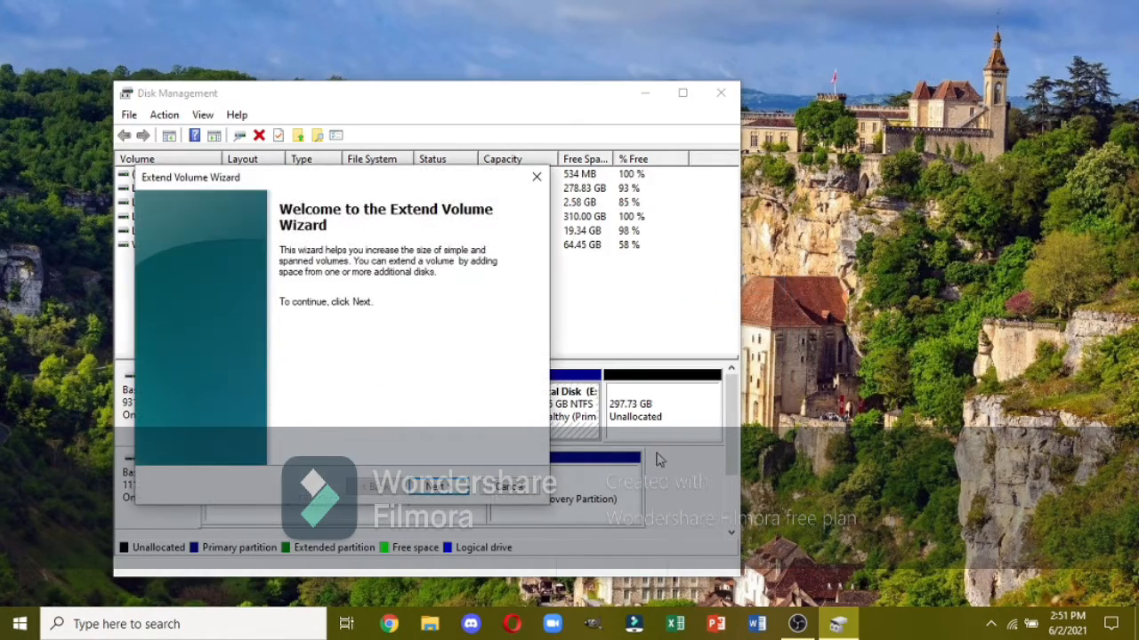
pyautogui.click(427, 499)
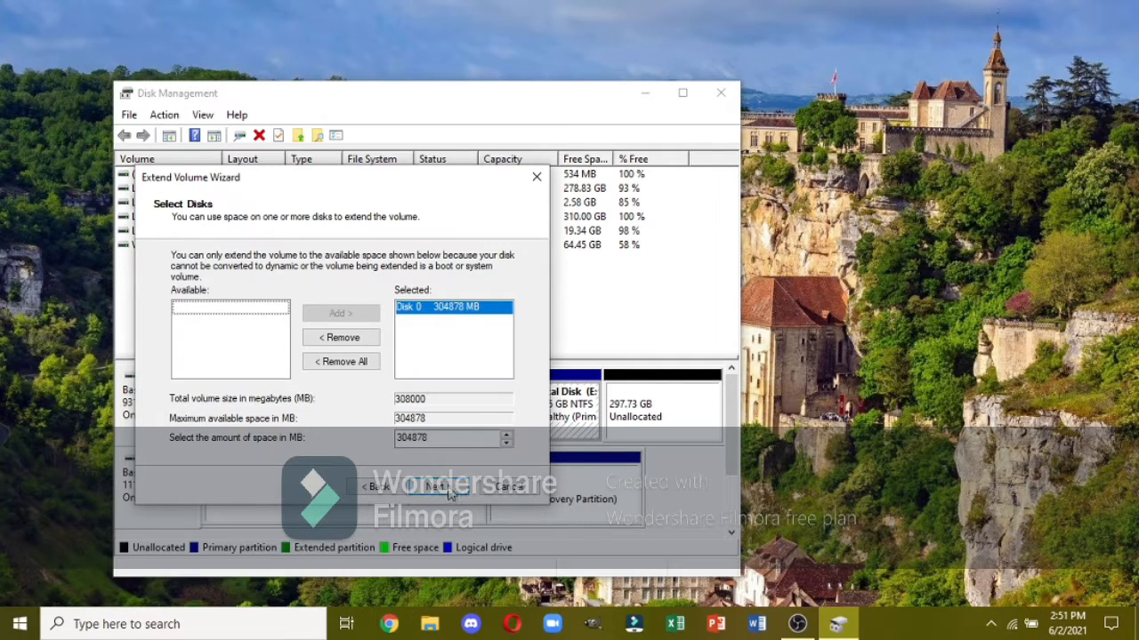
pyautogui.click(449, 500)
pyautogui.click(457, 485)
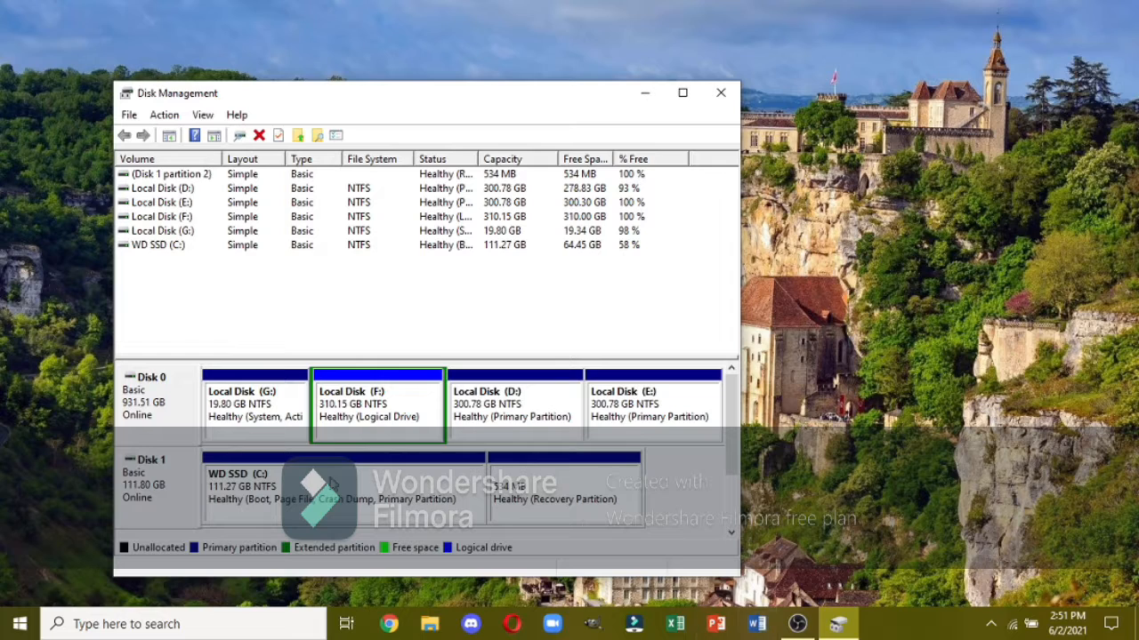
pyautogui.rightClick(239, 392)
pyautogui.click(498, 330)
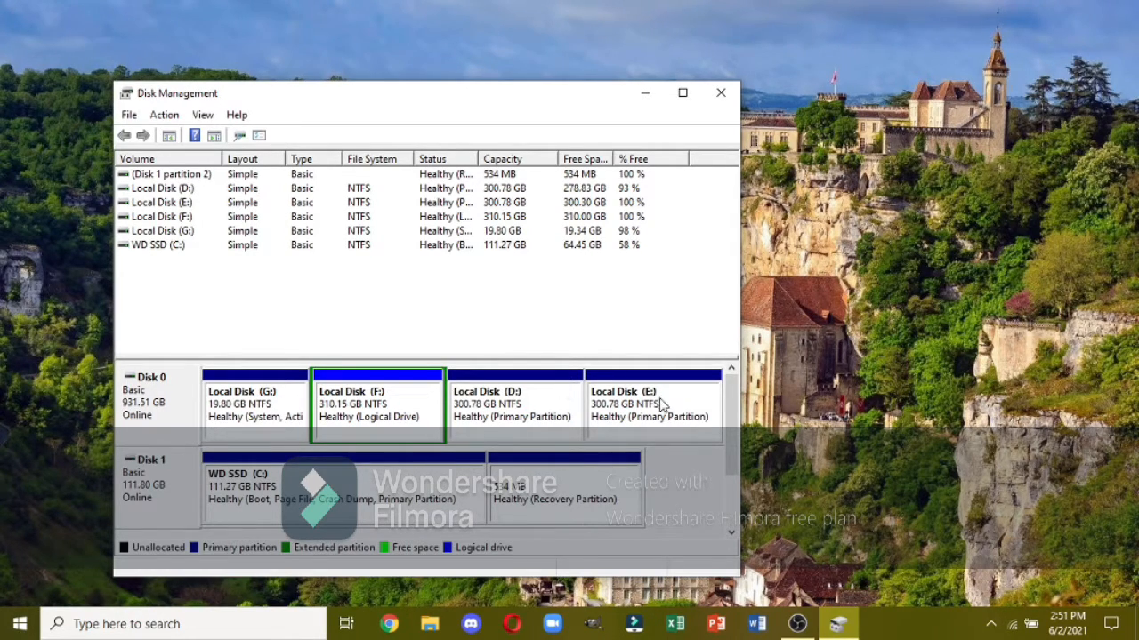
pyautogui.click(686, 407)
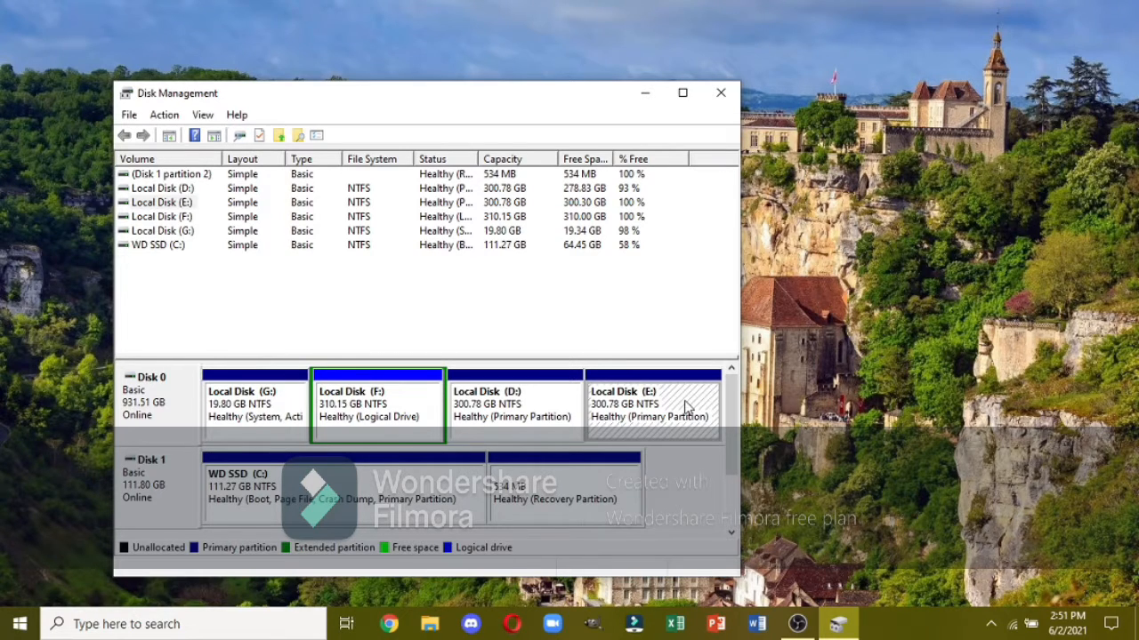
pyautogui.click(808, 353)
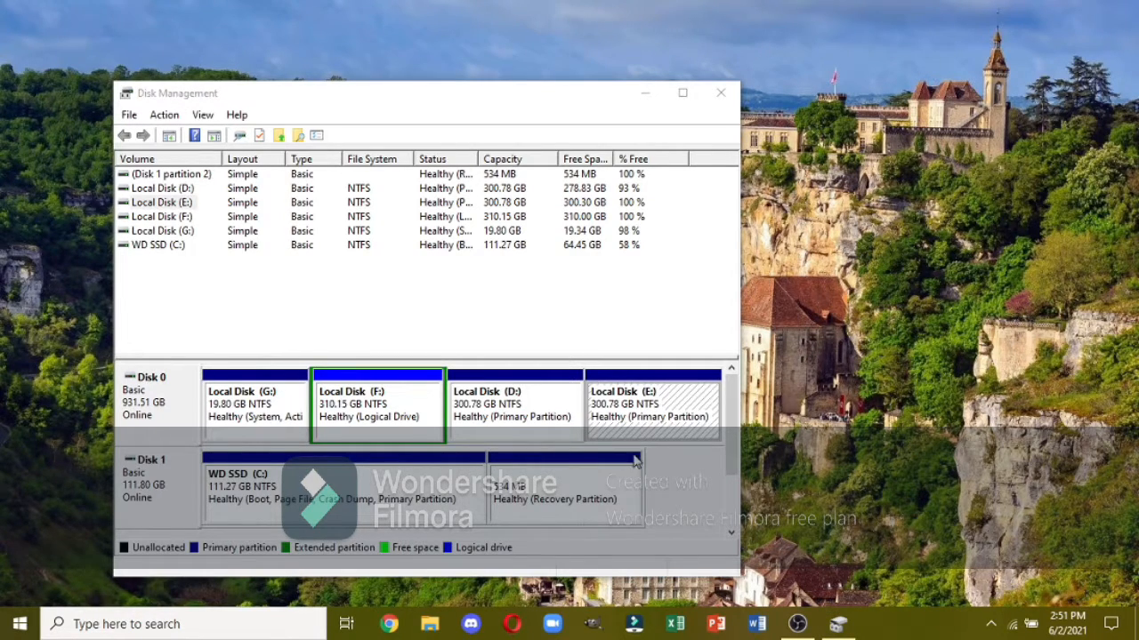
# Check drive E: and the other drives under This PC in File Explorer
pyautogui.click(431, 624)
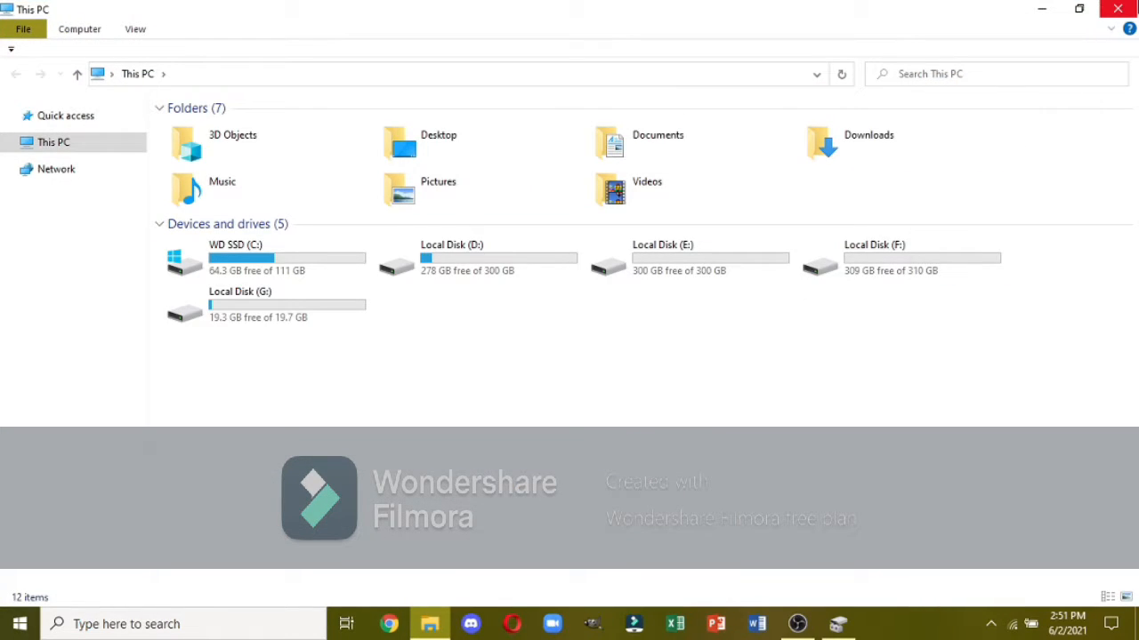
pyautogui.click(1118, 9)
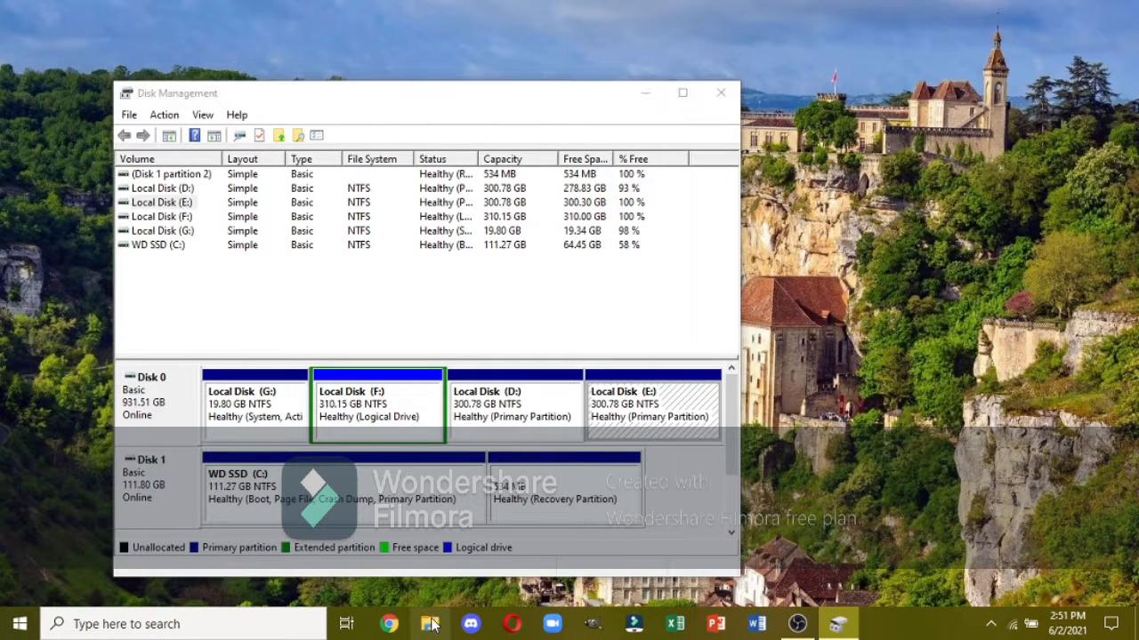
pyautogui.click(430, 624)
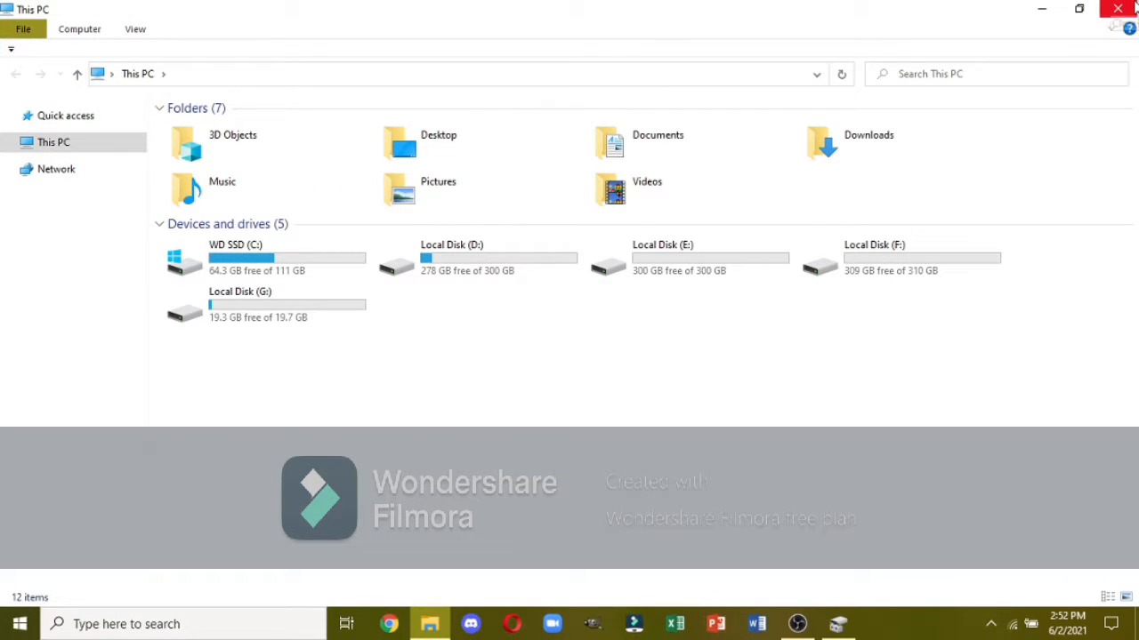
pyautogui.click(1125, 9)
# Shrink drive F: on Disk 0 by about 307 GB, keeping the suggested shrink amount
pyautogui.rightClick(410, 419)
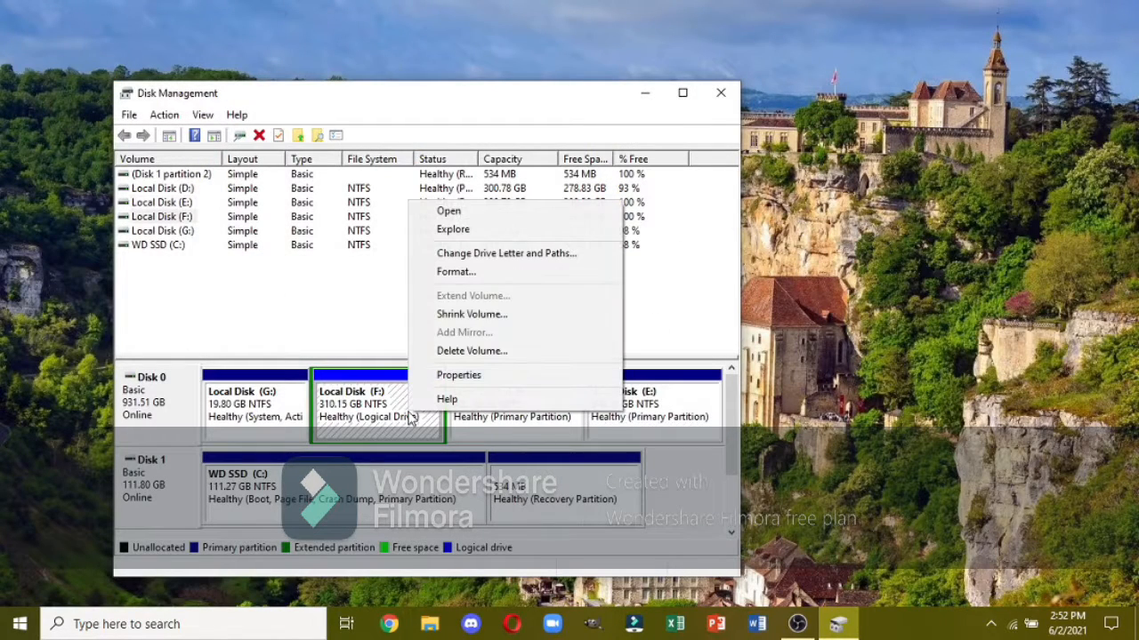
pyautogui.click(477, 316)
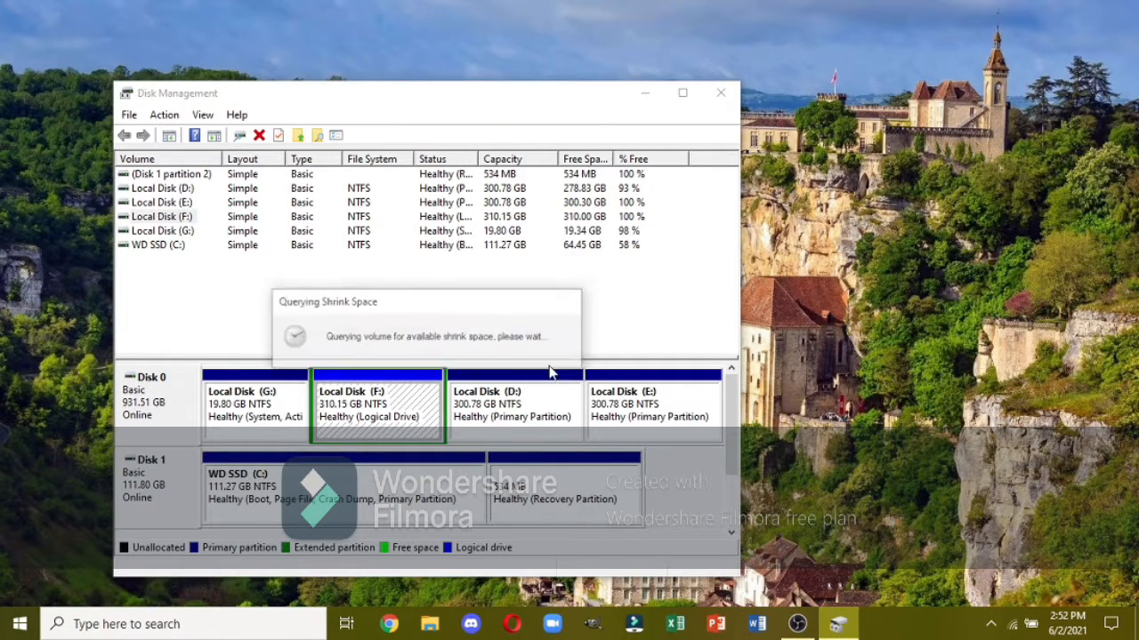
pyautogui.click(500, 438)
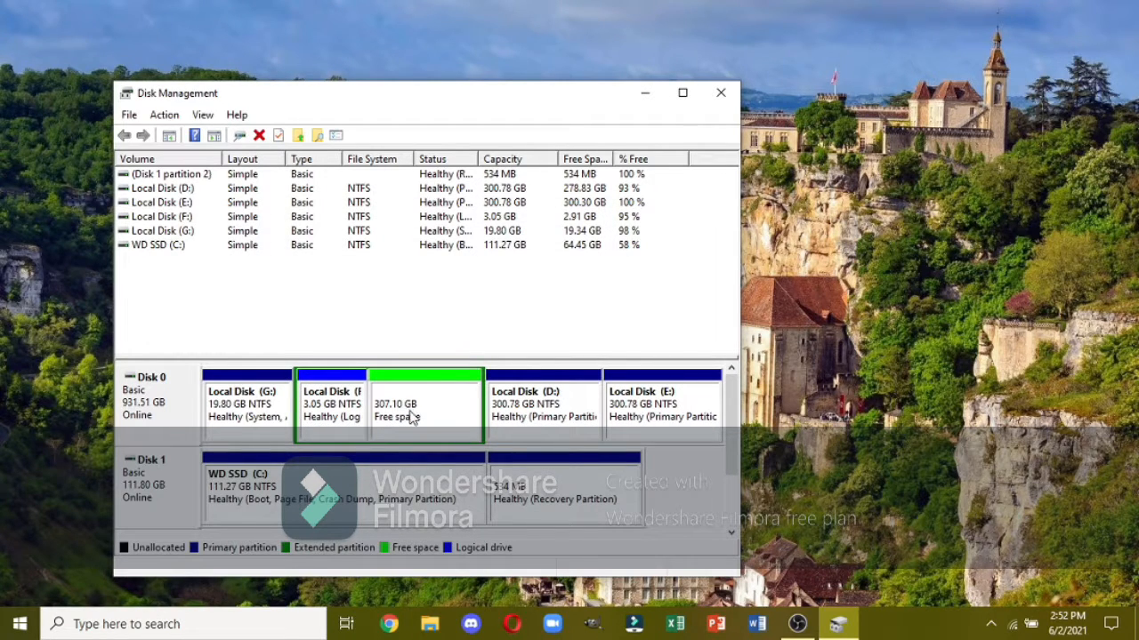
# Create a simple volume in the 307.10 GB free space with drive letter J, NTFS, quick format and the label New Volume
pyautogui.rightClick(412, 419)
pyautogui.click(489, 423)
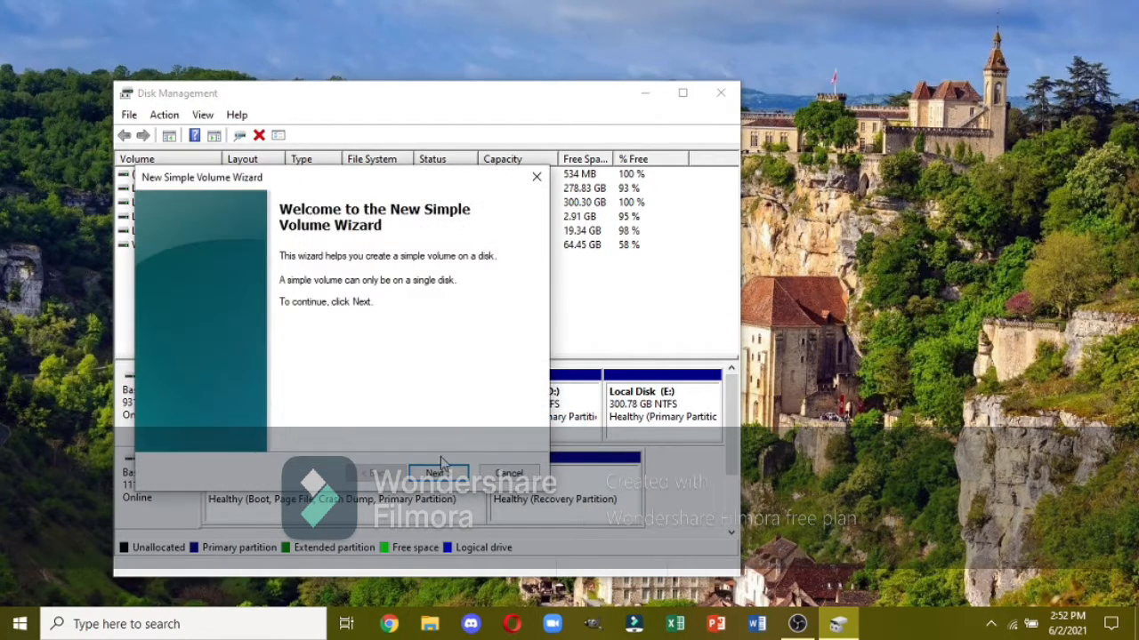
pyautogui.click(439, 470)
pyautogui.click(436, 474)
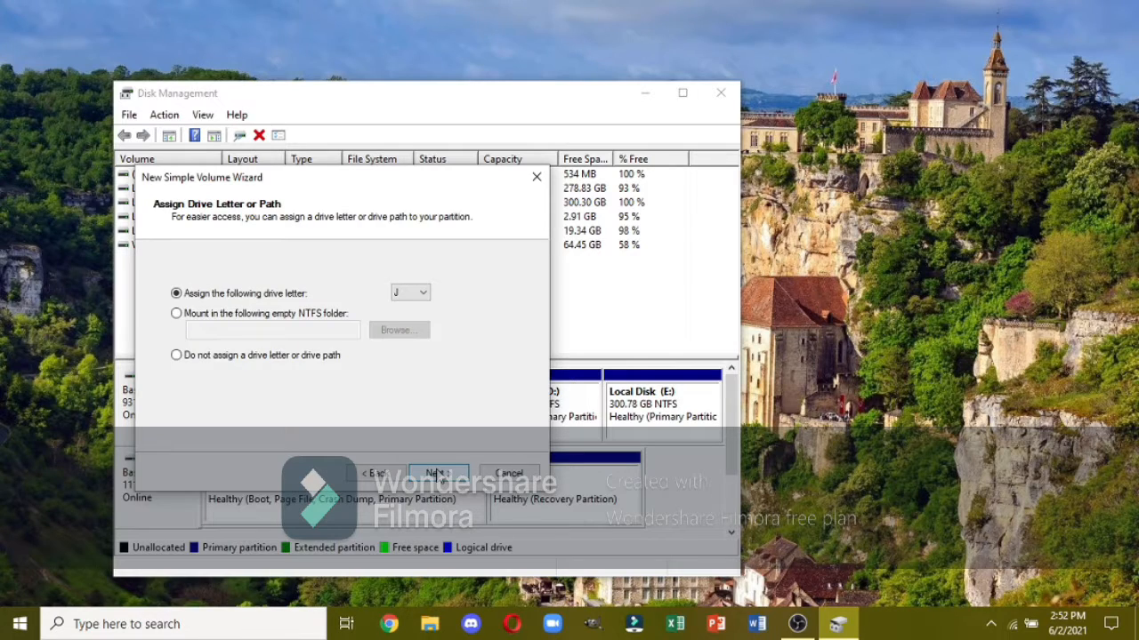
pyautogui.click(436, 474)
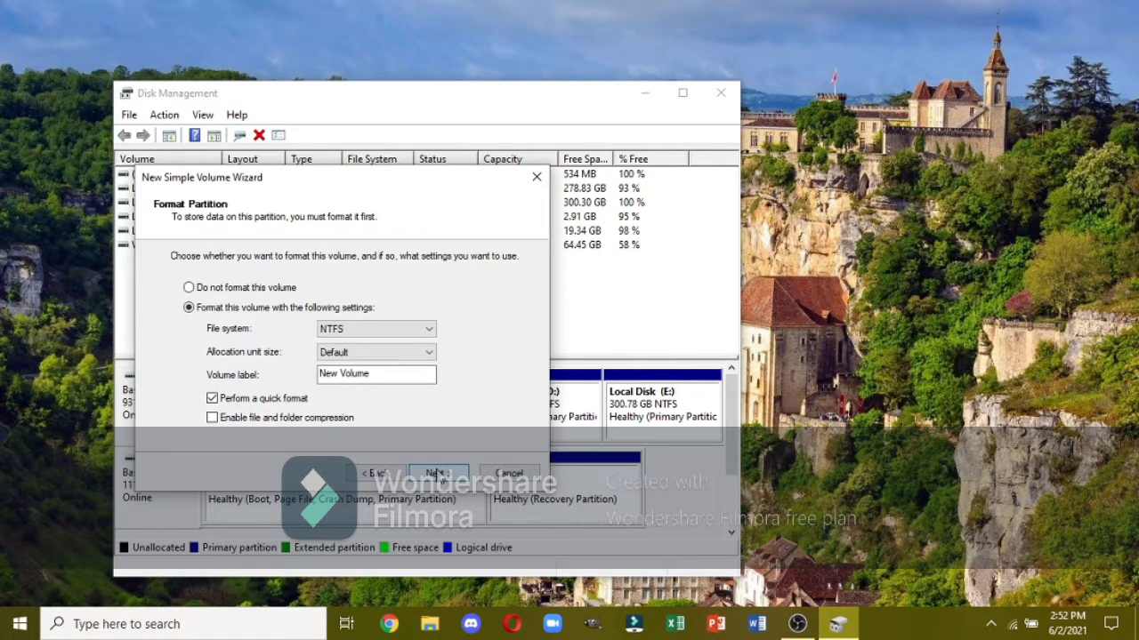
pyautogui.click(436, 474)
pyautogui.click(436, 474)
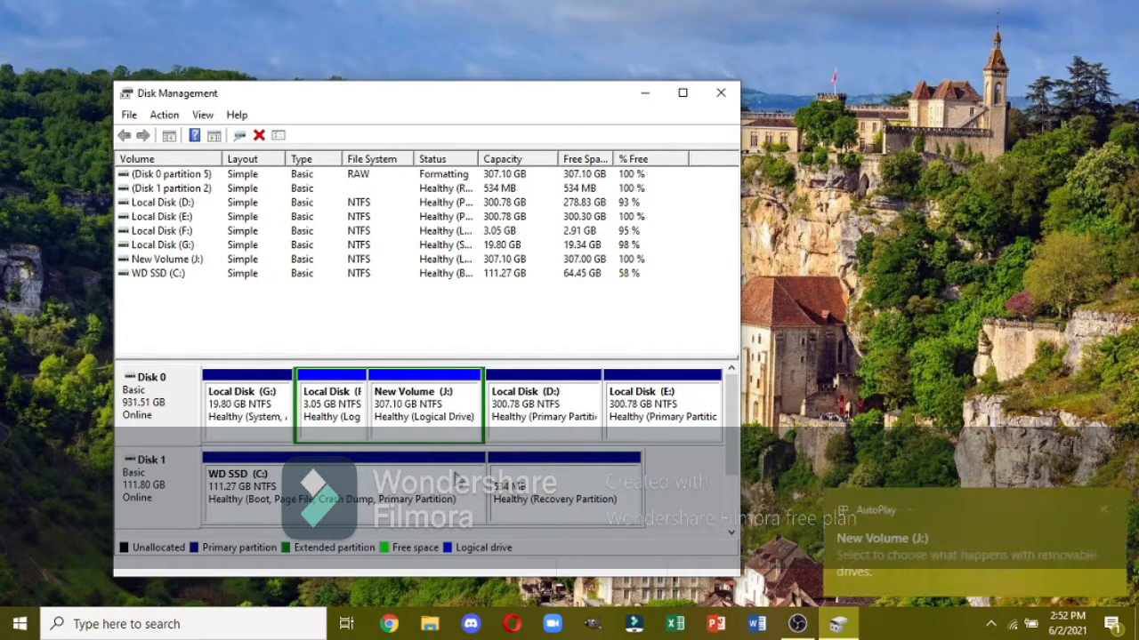
pyautogui.click(1103, 513)
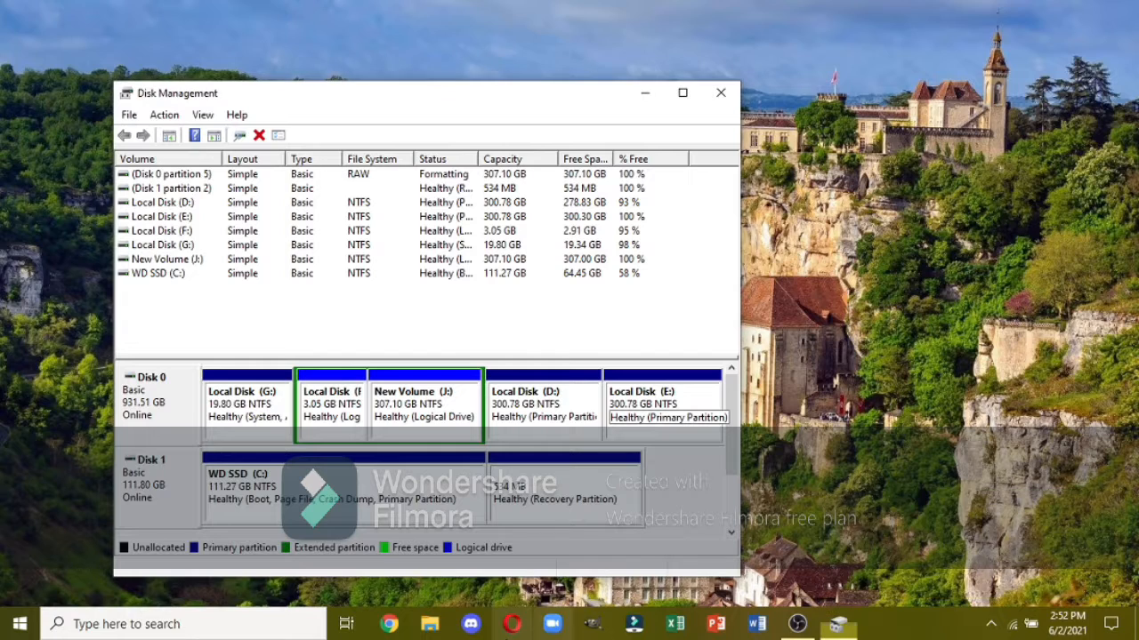
# Inspect the drives under This PC in File Explorer, opening drive F: and New Volume (J:) to view their contents
pyautogui.click(430, 623)
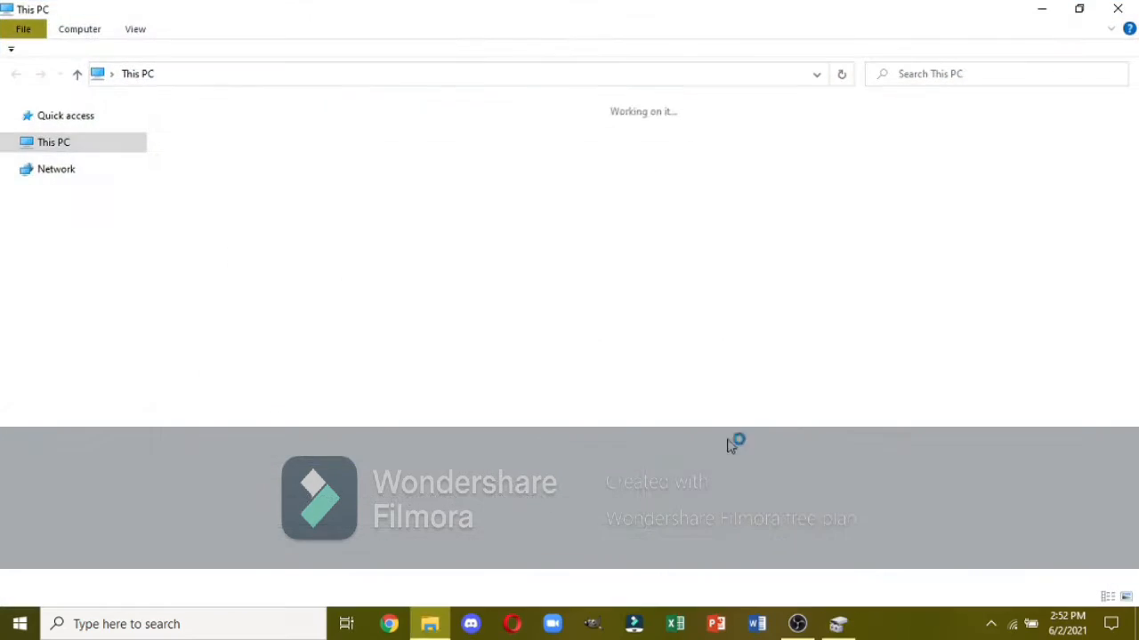
pyautogui.moveTo(635, 406); pyautogui.dragTo(416, 294)
pyautogui.click(1057, 378)
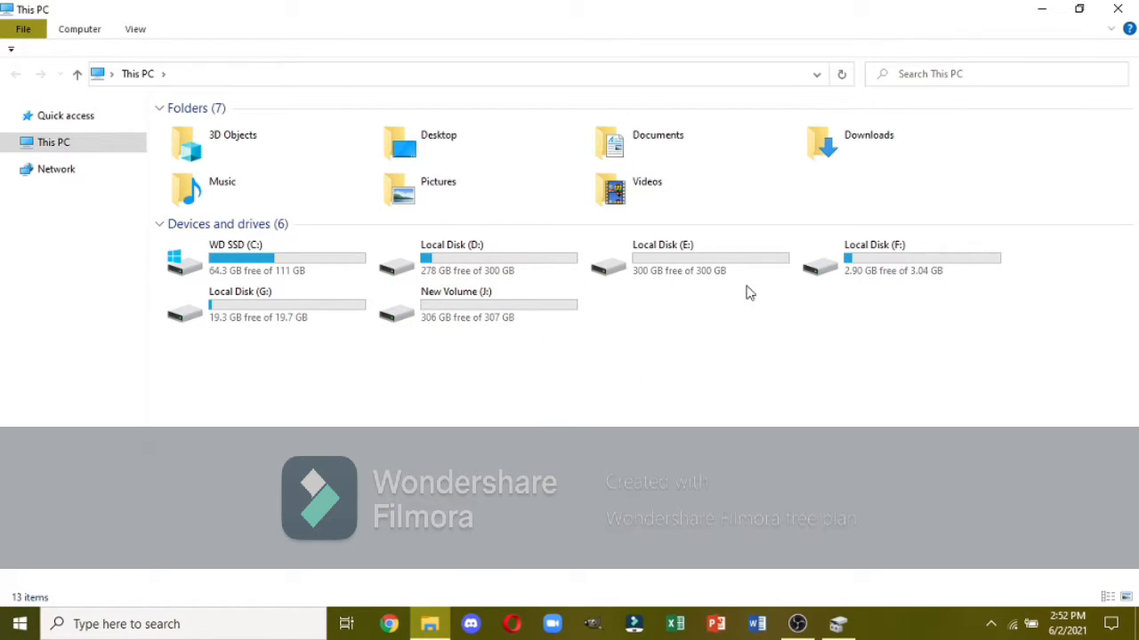
pyautogui.doubleClick(914, 265)
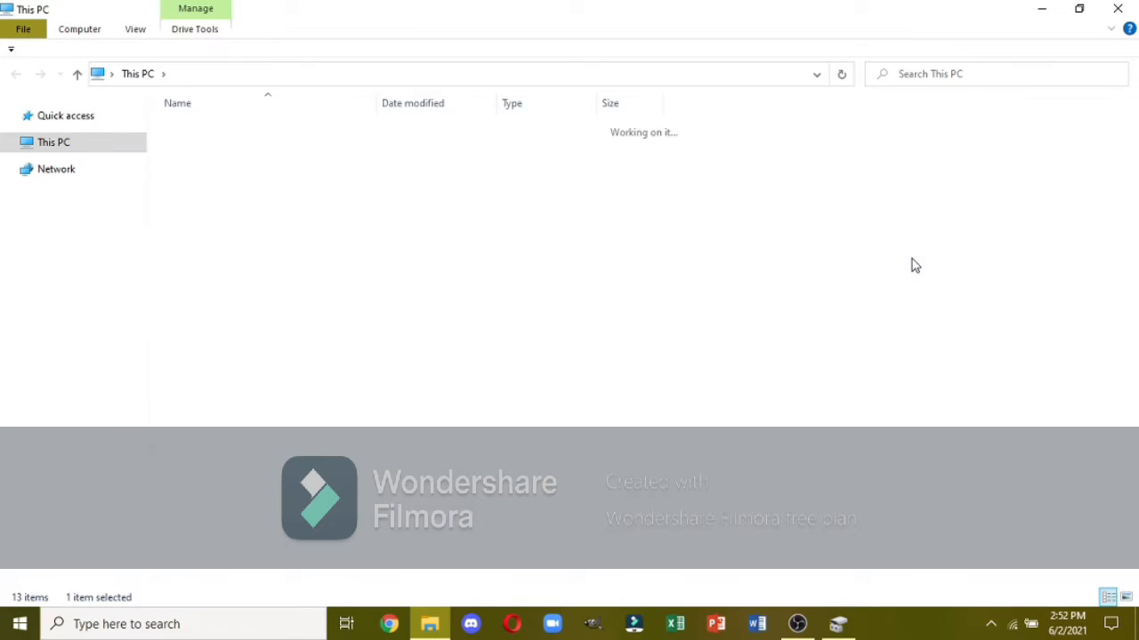
pyautogui.click(17, 73)
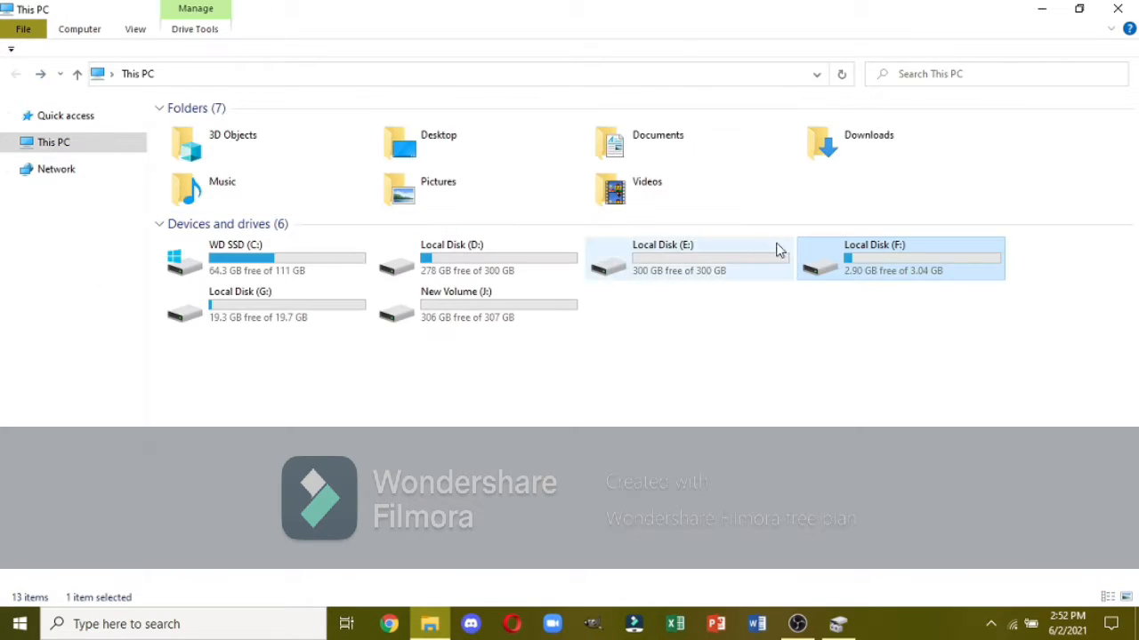
pyautogui.click(925, 351)
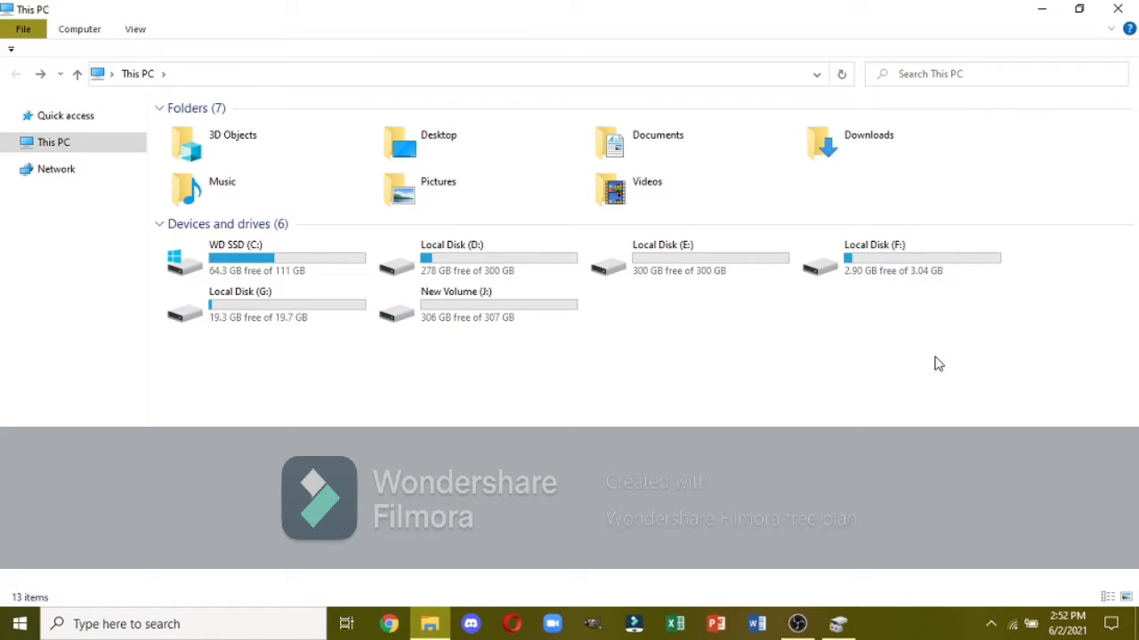
pyautogui.doubleClick(496, 317)
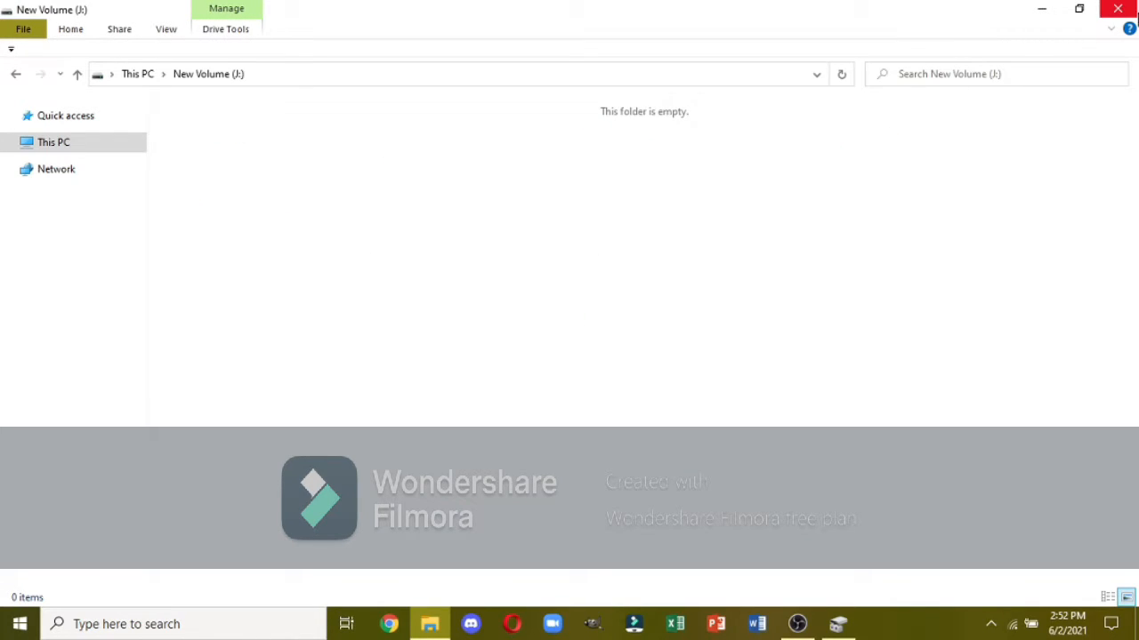
pyautogui.click(1132, 7)
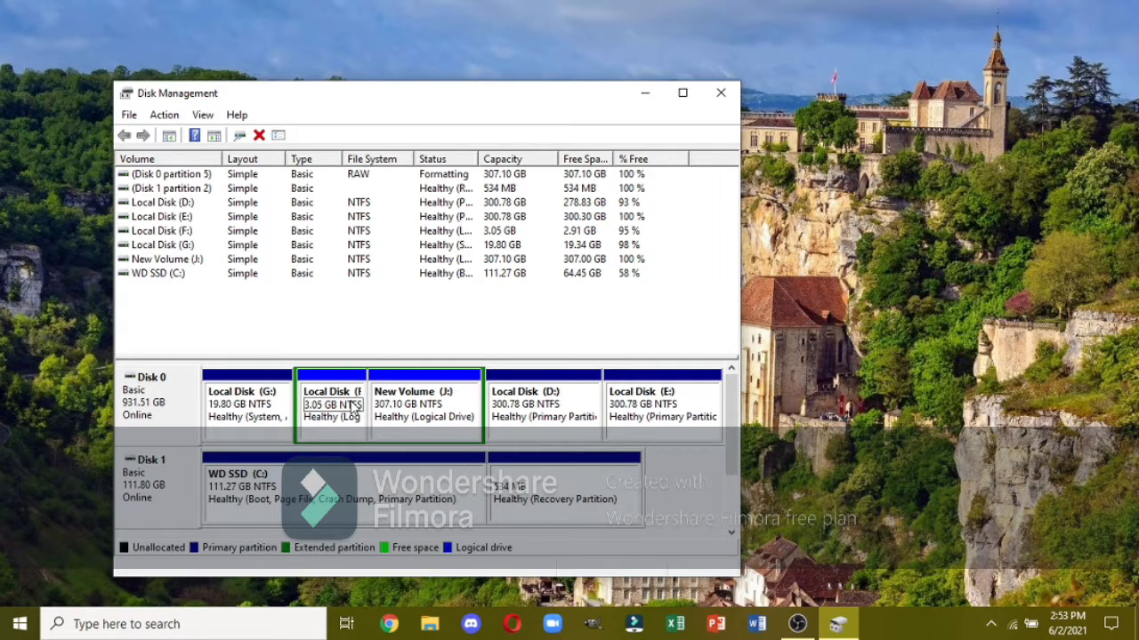
# Delete the volume New Volume (J:) from Disk 0 in Disk Management
pyautogui.rightClick(354, 405)
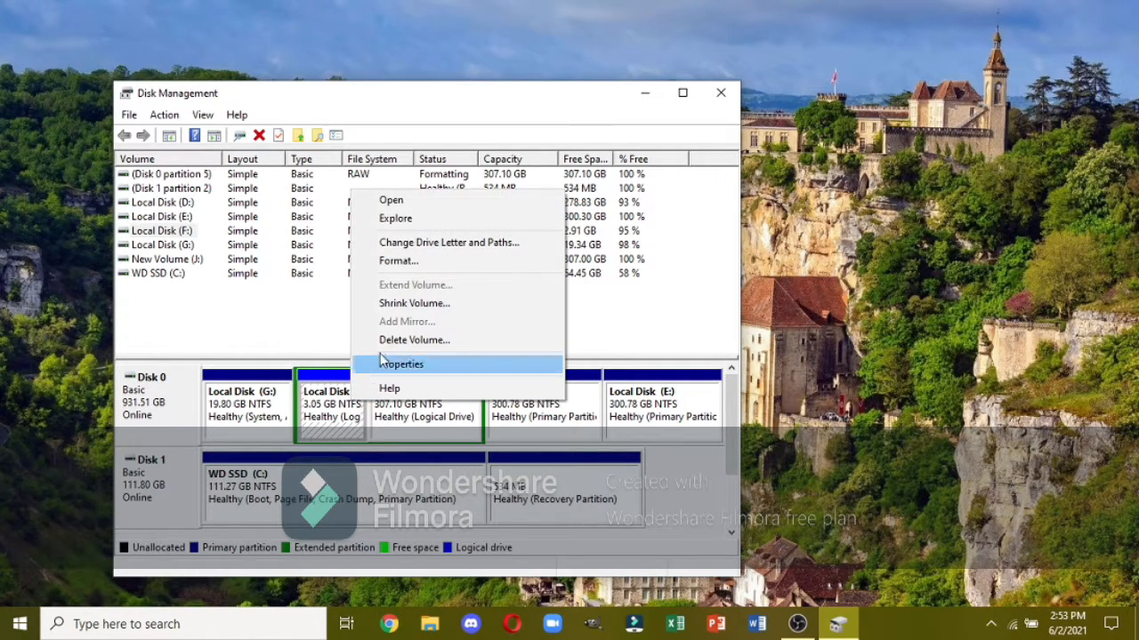
pyautogui.rightClick(420, 409)
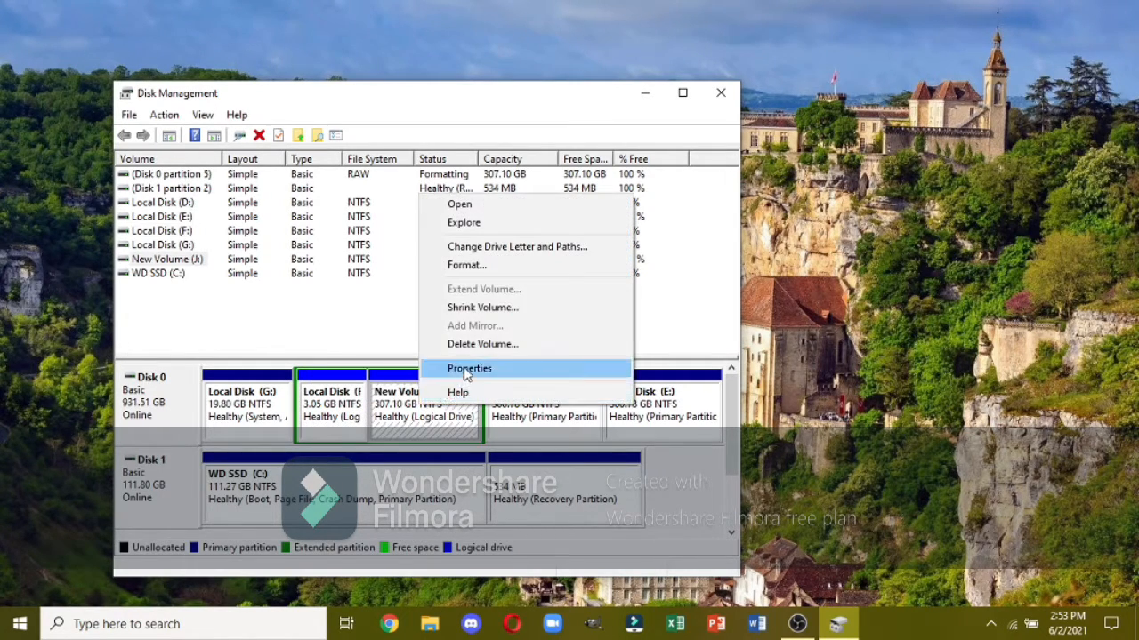
pyautogui.click(356, 402)
pyautogui.rightClick(343, 394)
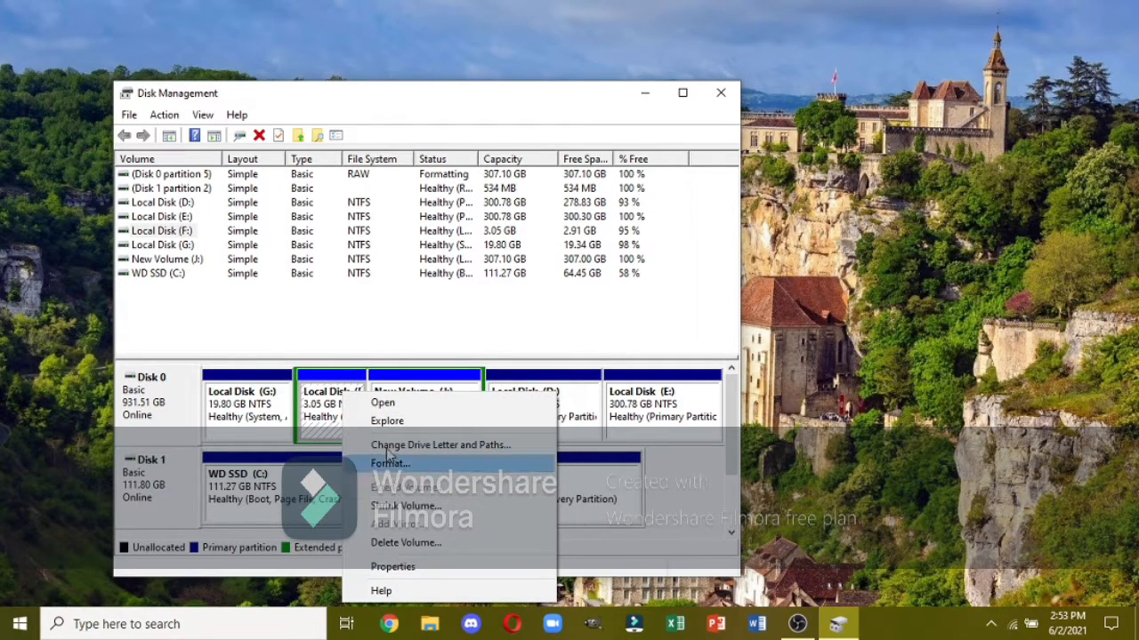
pyautogui.click(425, 341)
pyautogui.click(451, 410)
pyautogui.rightClick(447, 409)
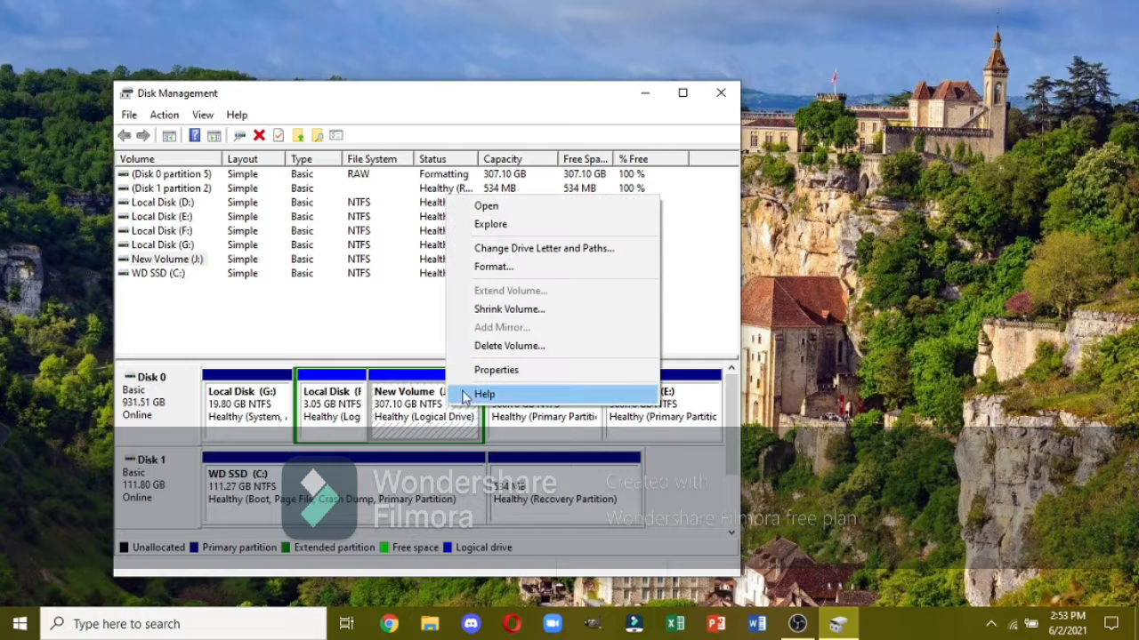
pyautogui.click(491, 347)
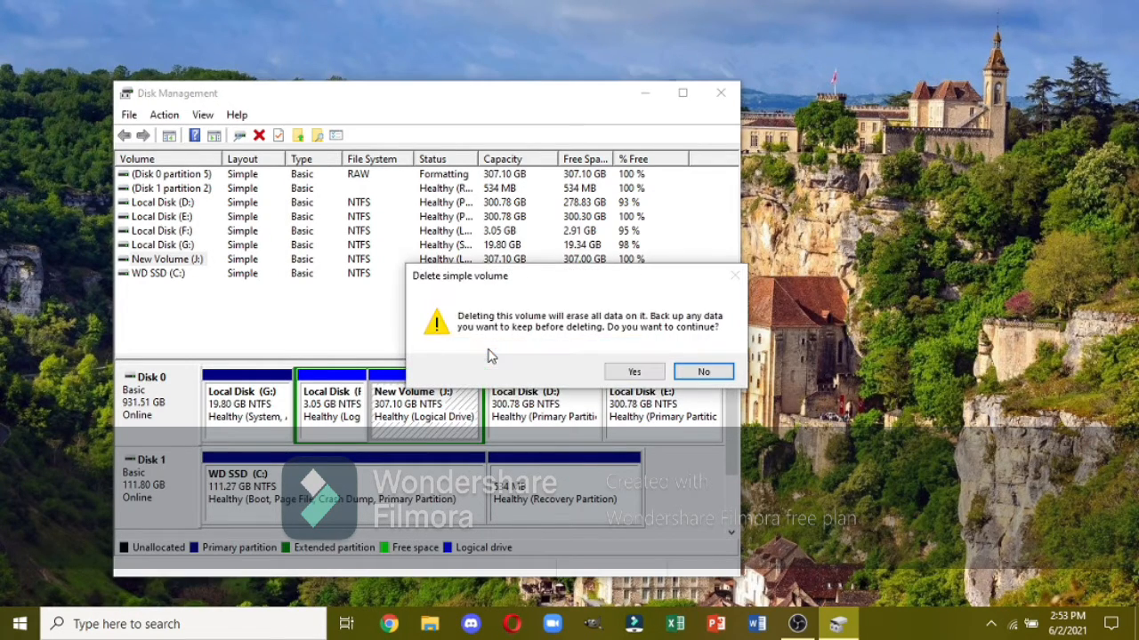
pyautogui.click(632, 372)
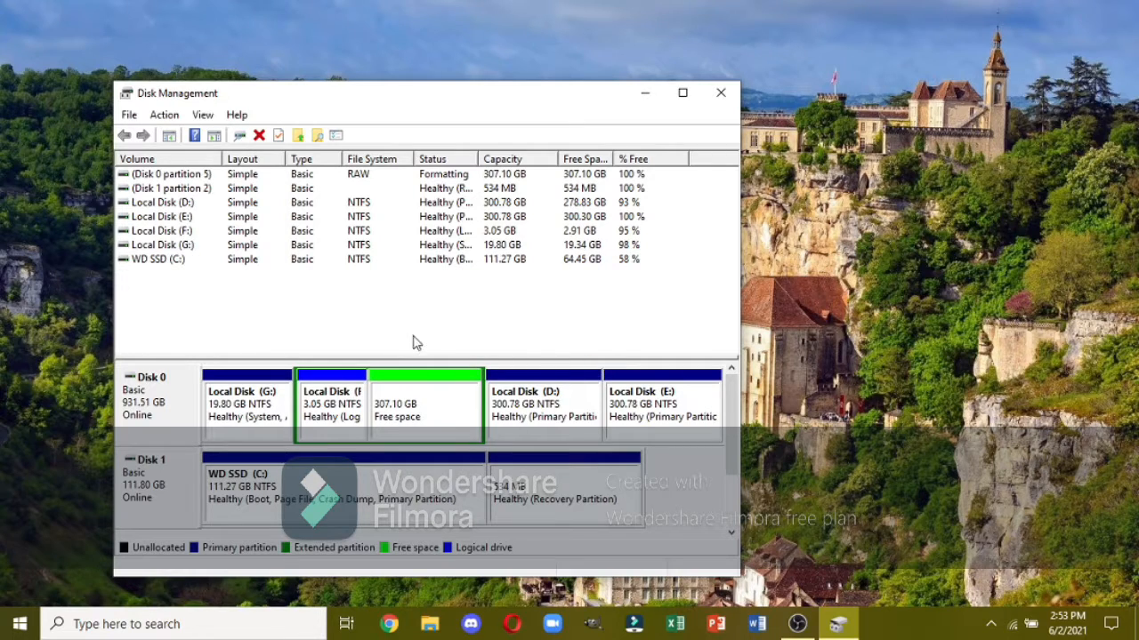
# Extend drive F: with the full 314467 MB of free space on Disk 0
pyautogui.rightClick(338, 402)
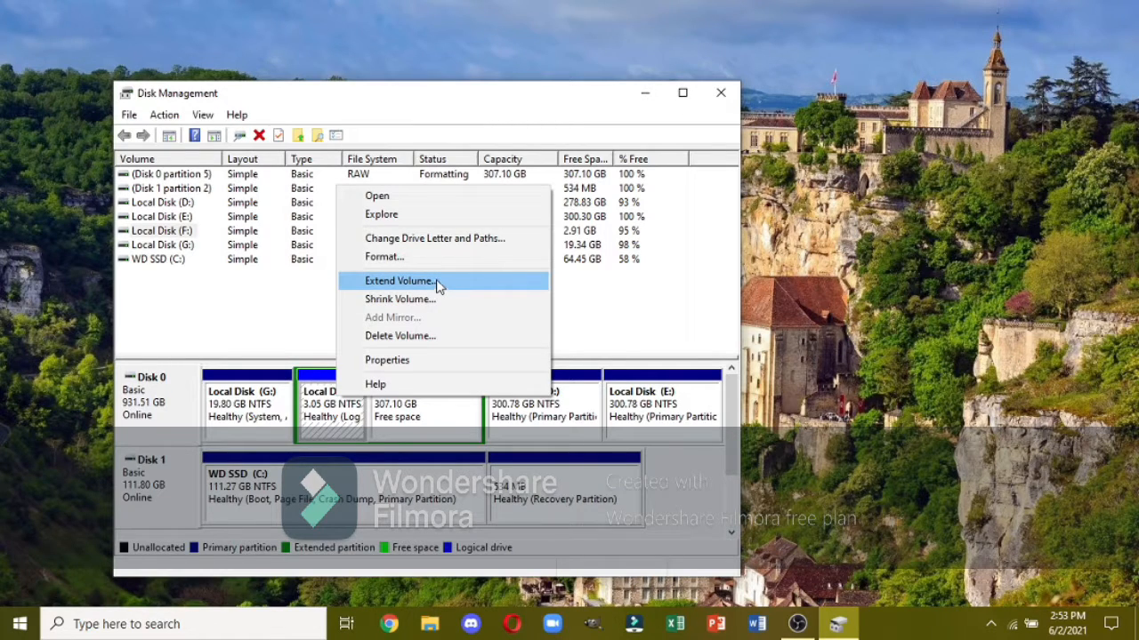
pyautogui.click(438, 283)
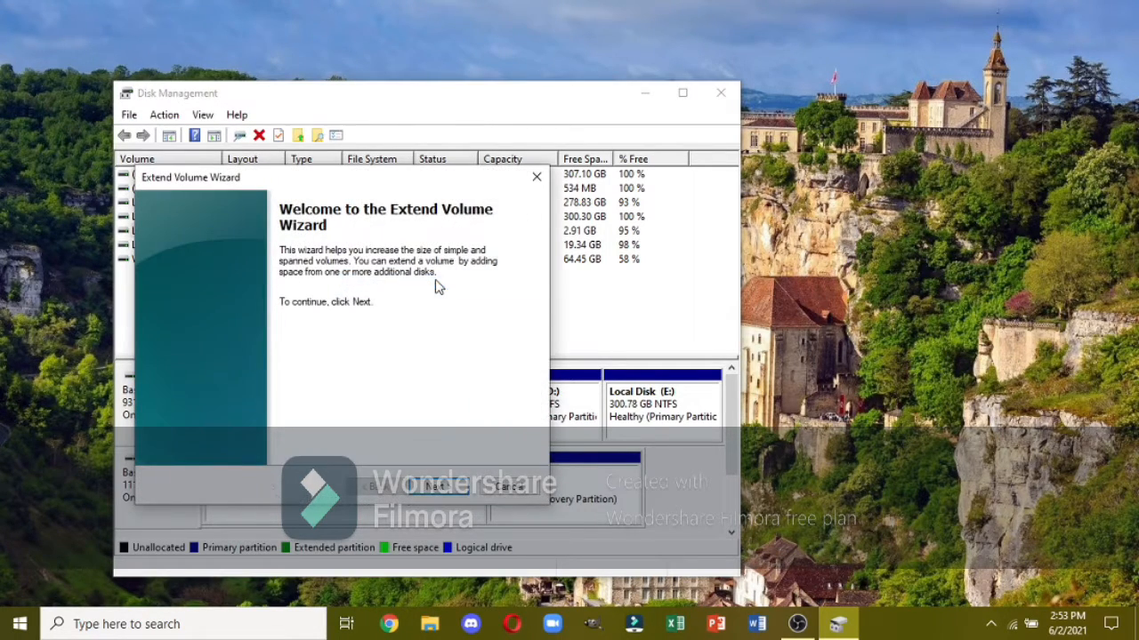
pyautogui.click(437, 488)
pyautogui.click(437, 488)
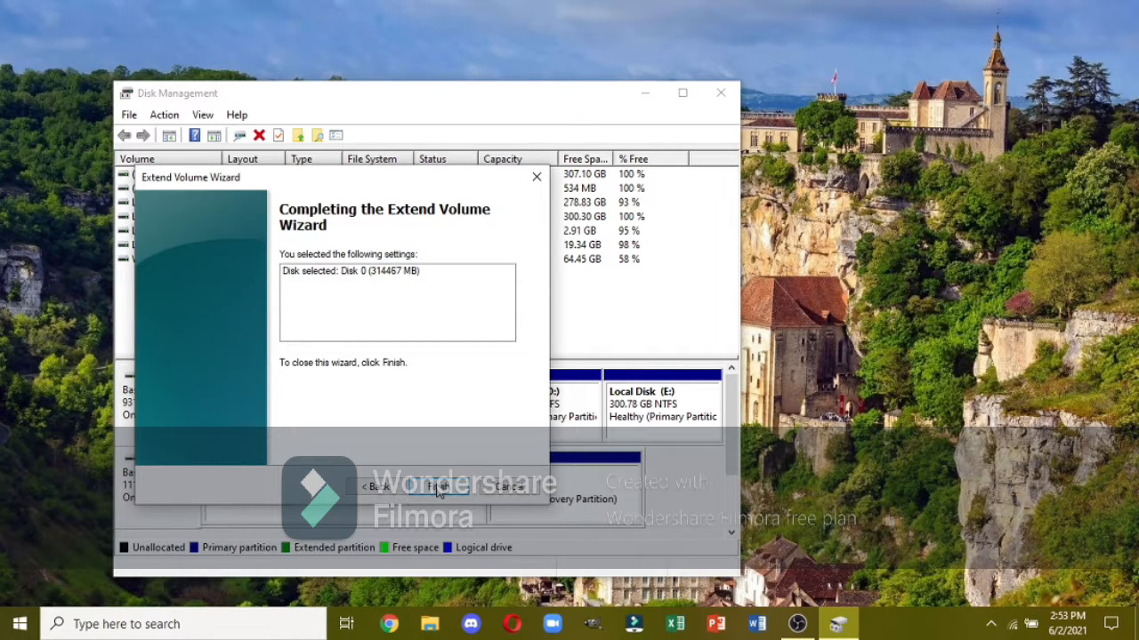
pyautogui.click(437, 488)
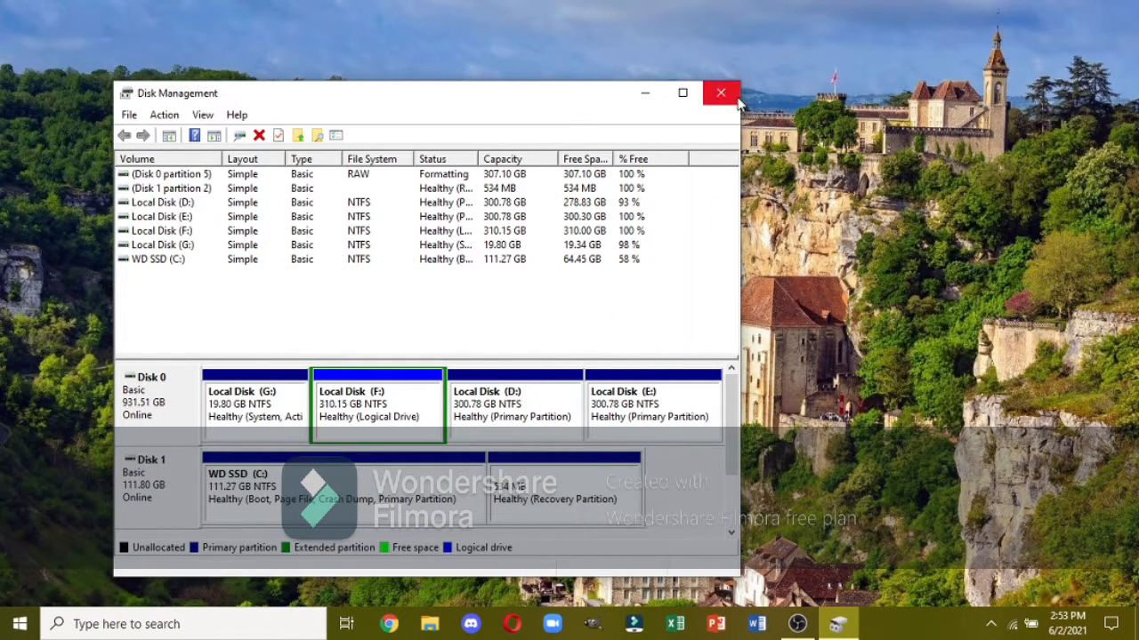
# Close Disk Management and check in File Explorer which drives remain under This PC and their sizes
pyautogui.click(721, 93)
pyautogui.click(430, 623)
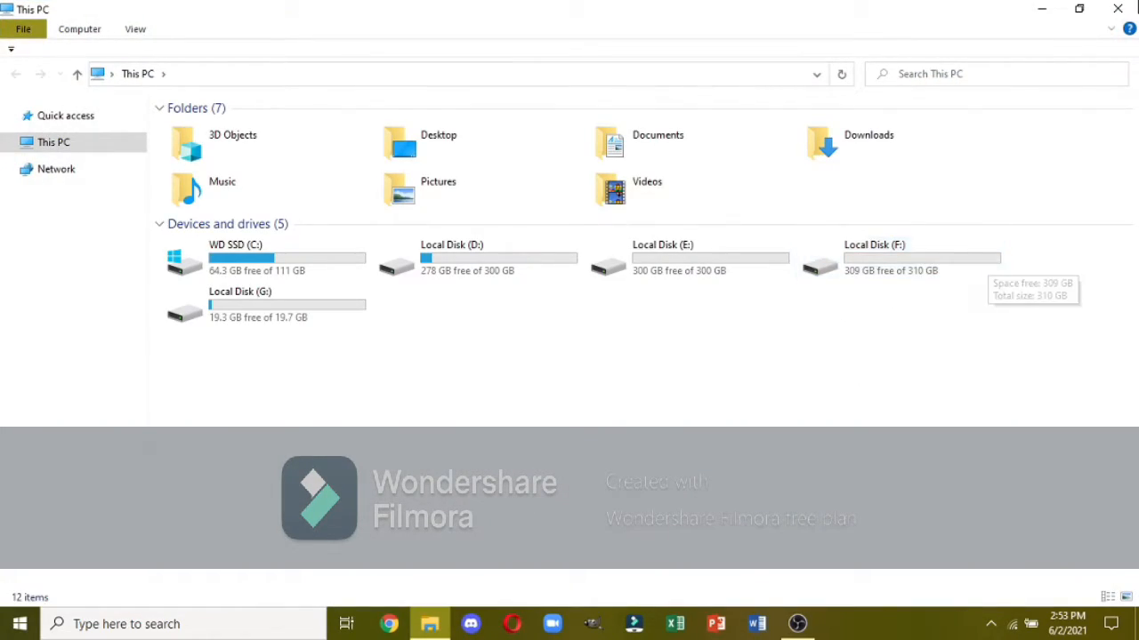
pyautogui.click(1112, 15)
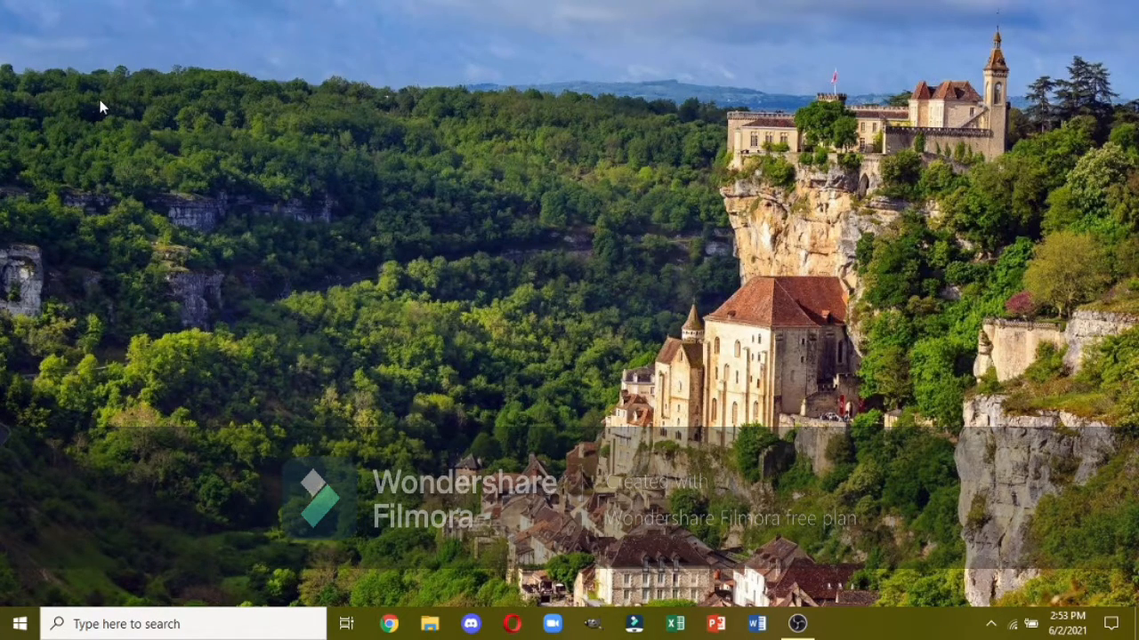
pyautogui.click(801, 627)
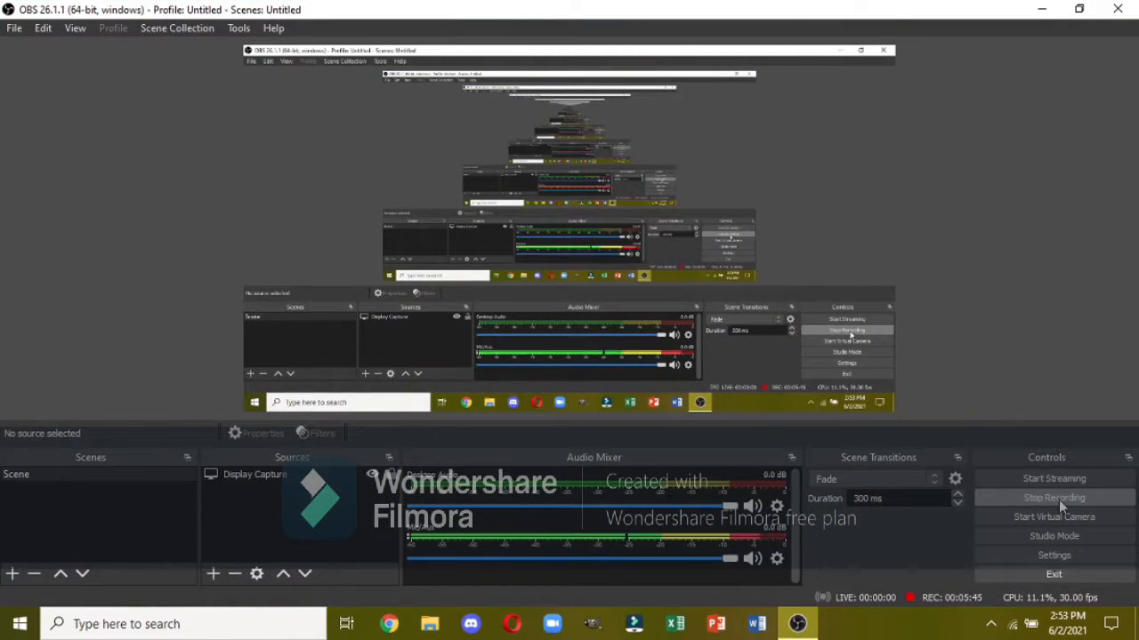